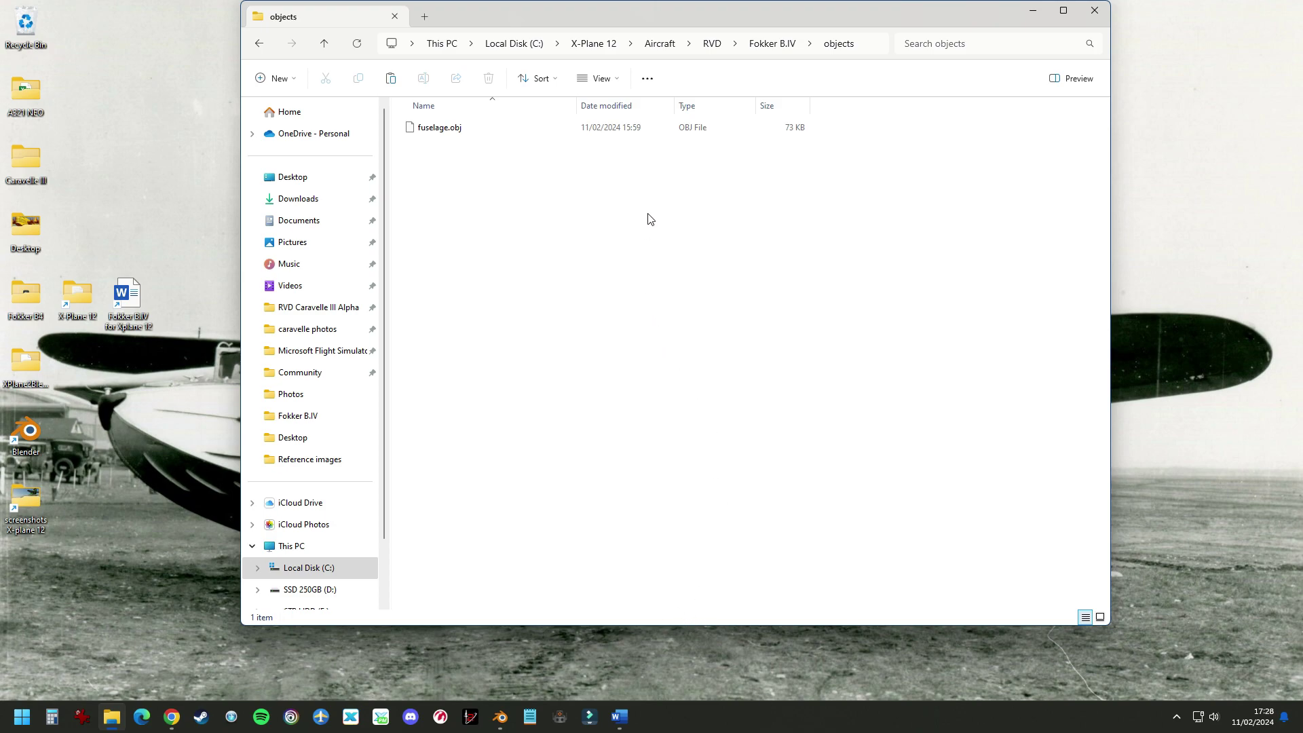
Launch Plane Maker from the X-Plane 12 installation folder
left_click(657, 51)
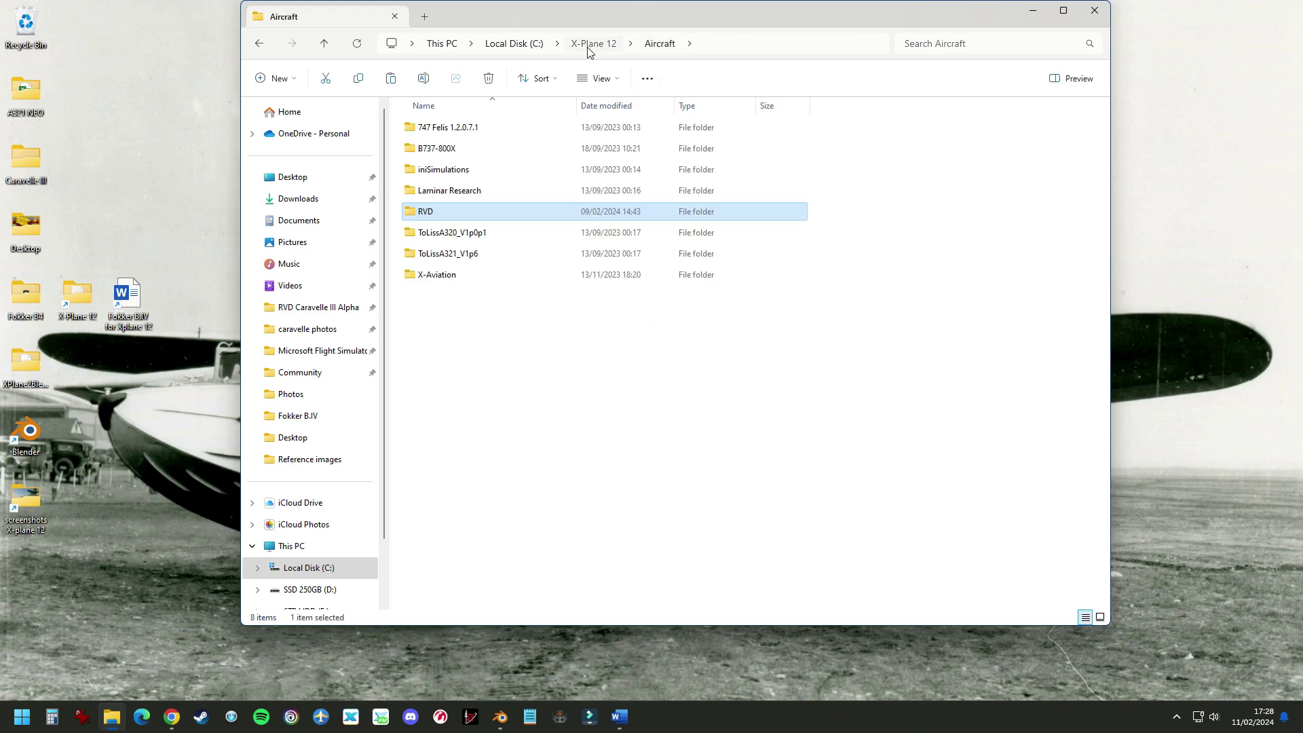
left_click(591, 47)
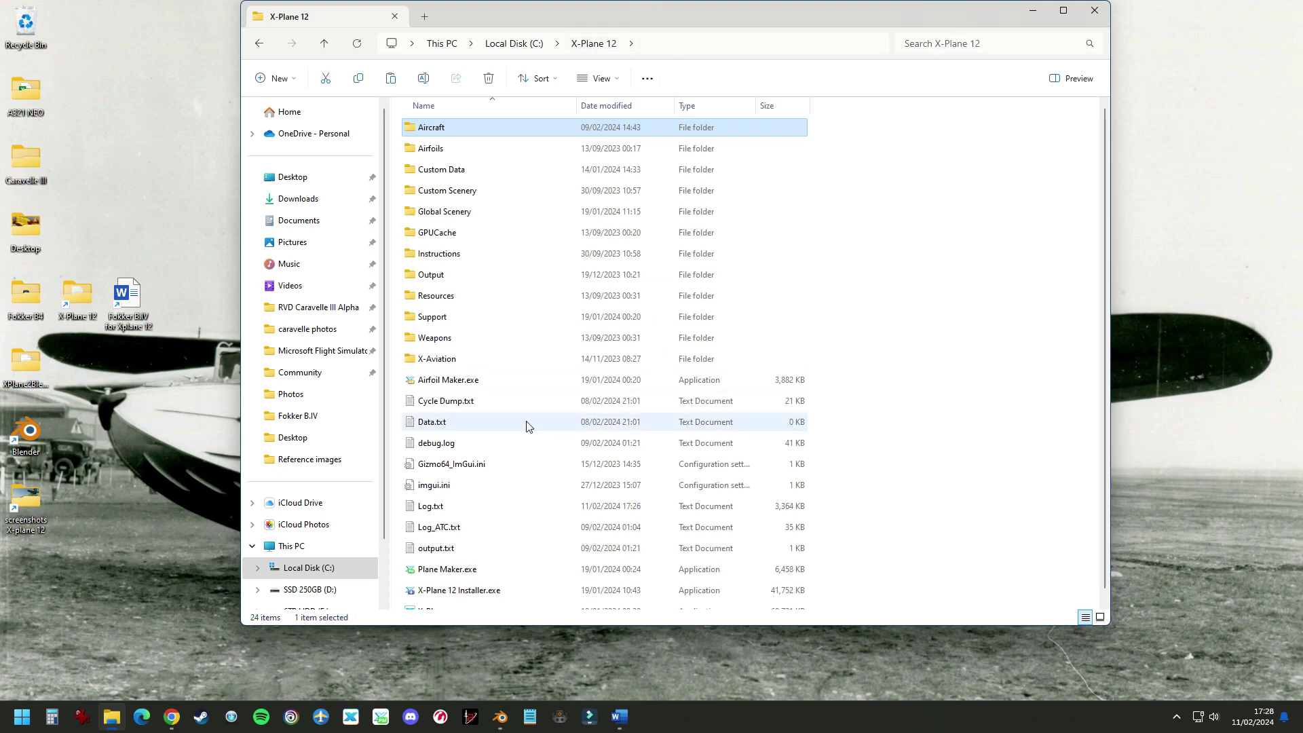
scroll(526, 427, "down", 1)
double_click(458, 563)
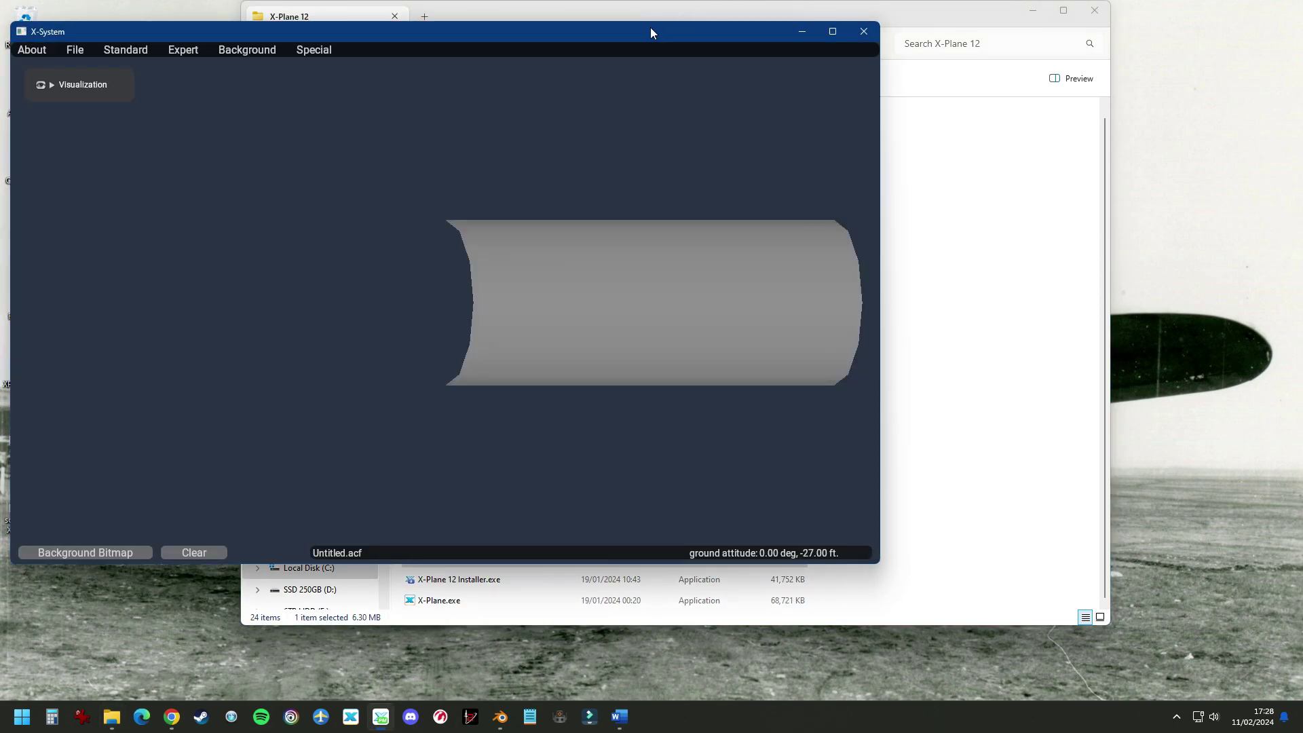
left_click_drag(650, 33, 868, 64)
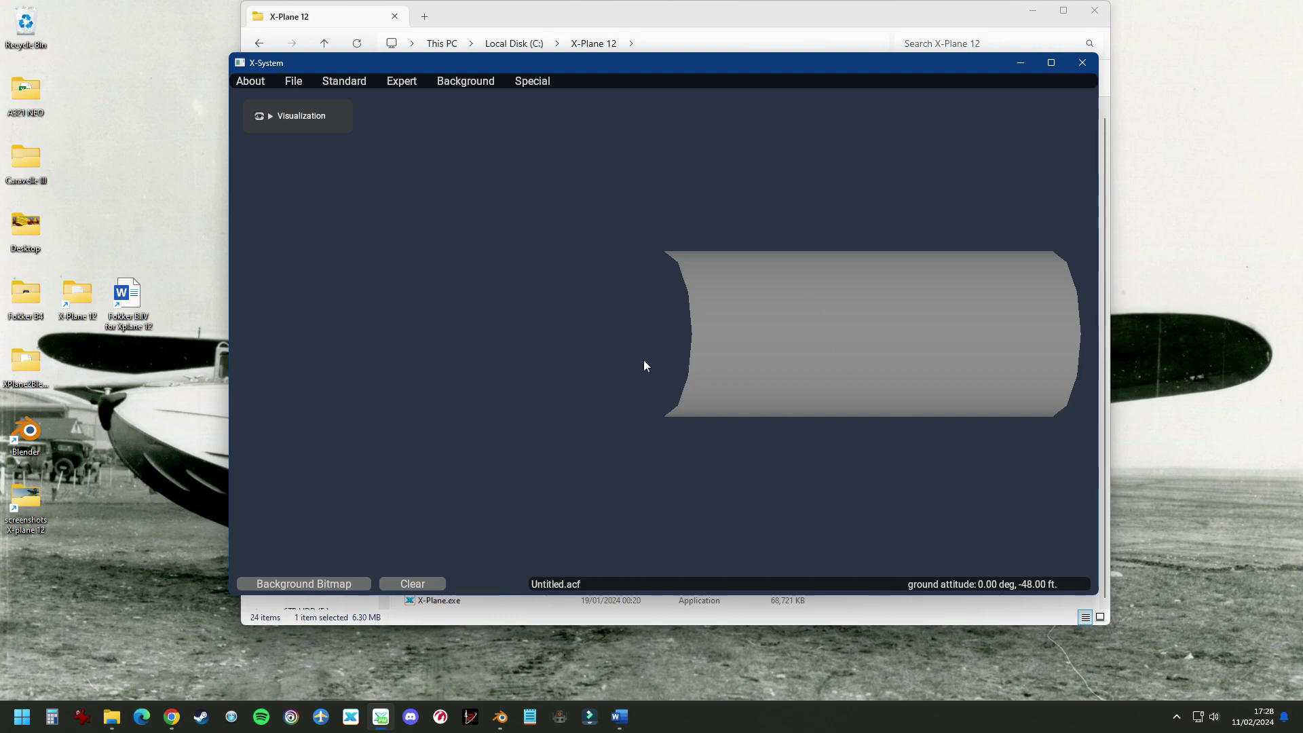
Save the untitled aircraft as FokkerB4 in the Aircraft/RVD/Fokker B.IV folder and acknowledge the advisory
left_click(292, 81)
left_click(292, 82)
left_click_drag(687, 66, 636, 69)
left_click(243, 84)
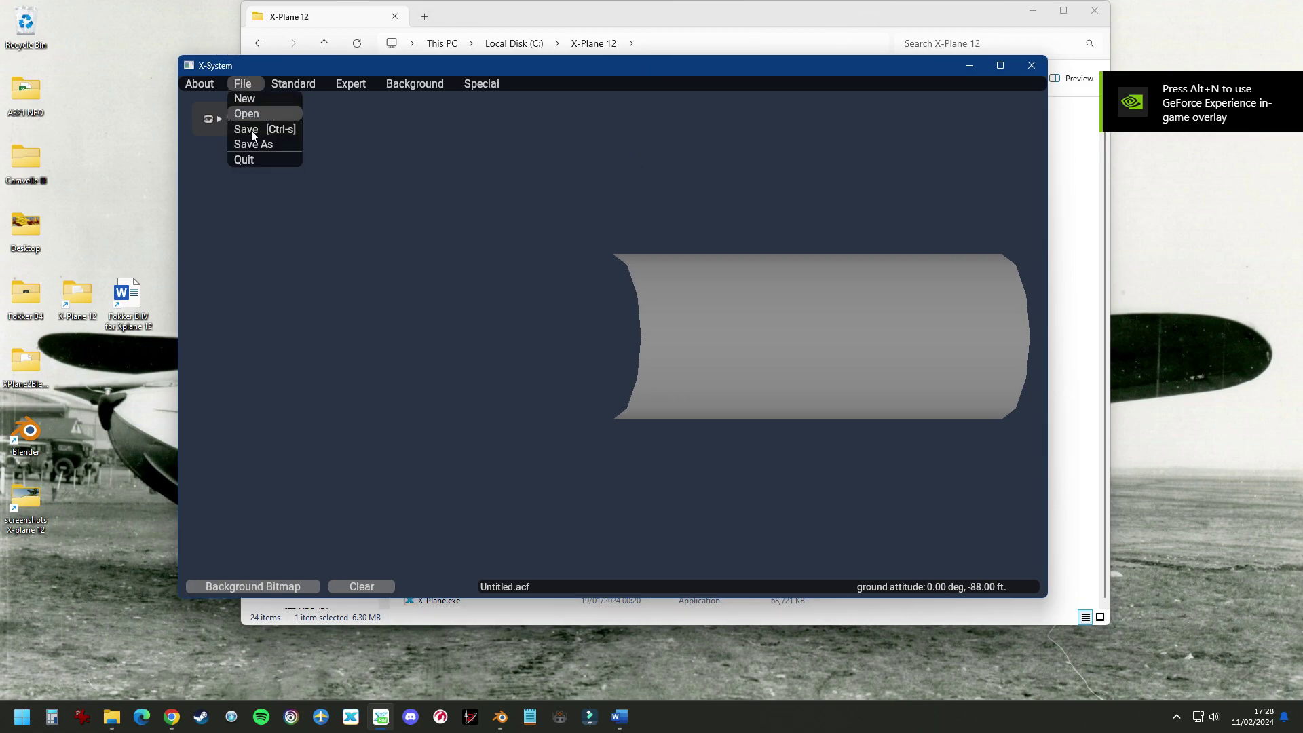
left_click(256, 143)
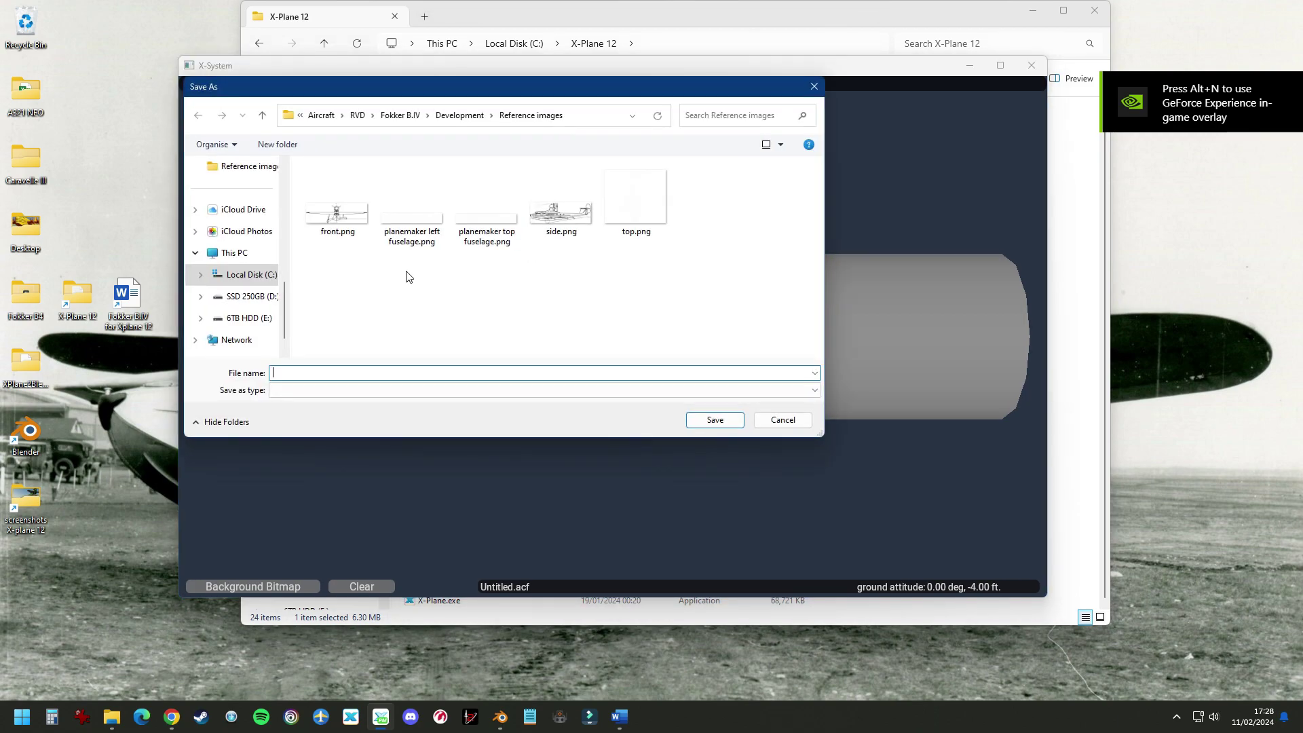
left_click(401, 115)
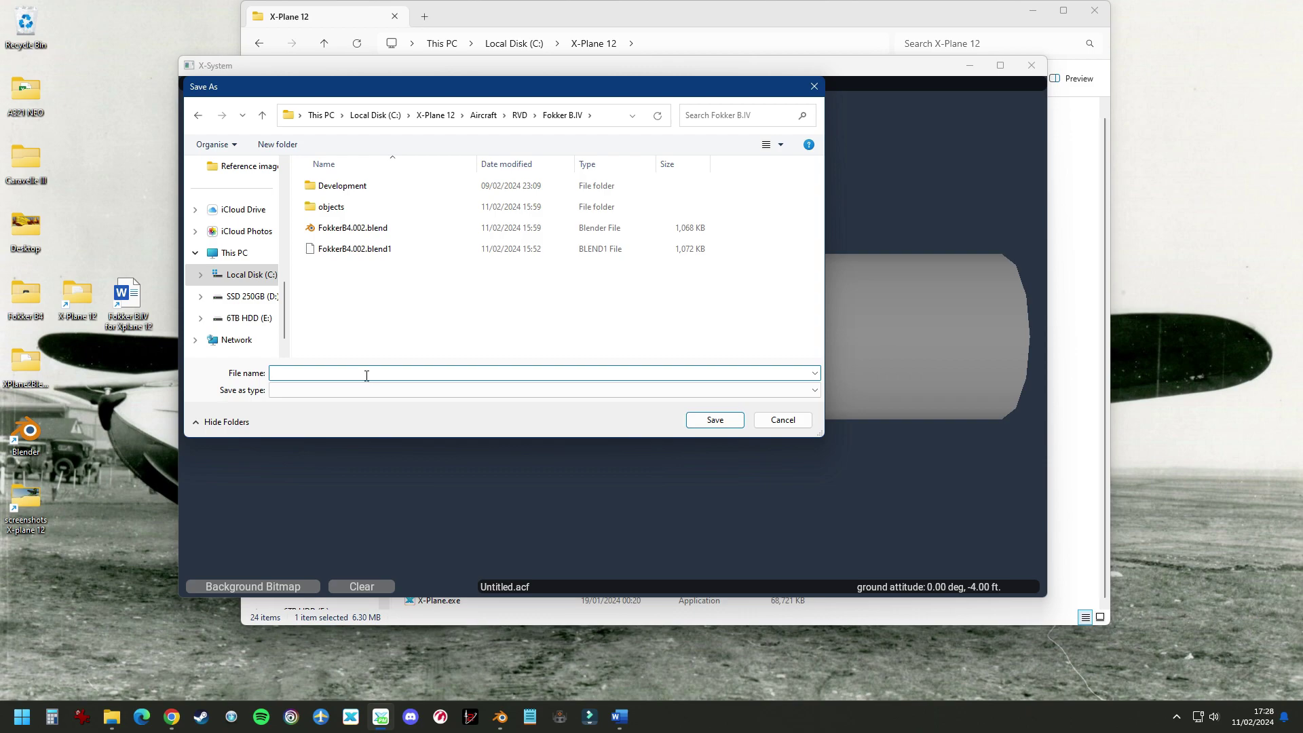
type("FokkerB4")
key("Return")
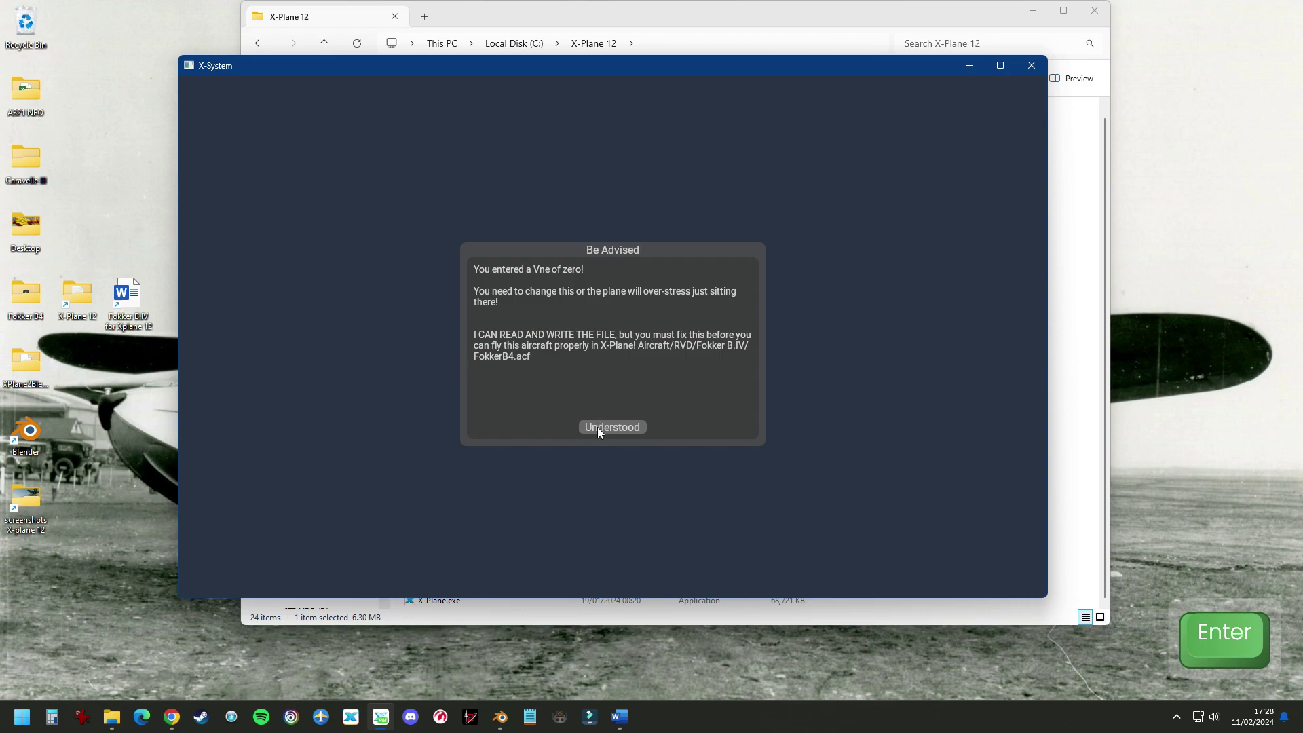
left_click(597, 428)
Switch to File Explorer and look in the Aircraft/RVD/Fokker B.IV folder for the saved aircraft file
left_click(971, 69)
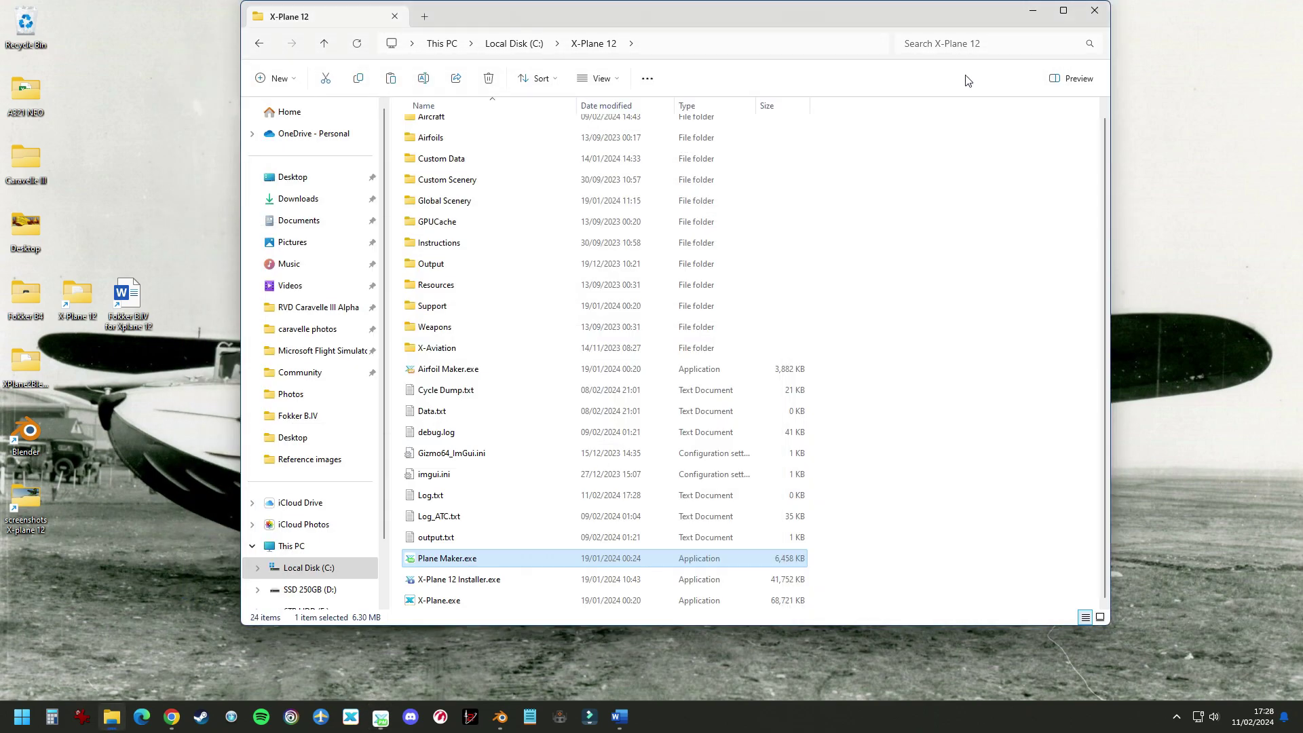
double_click(433, 118)
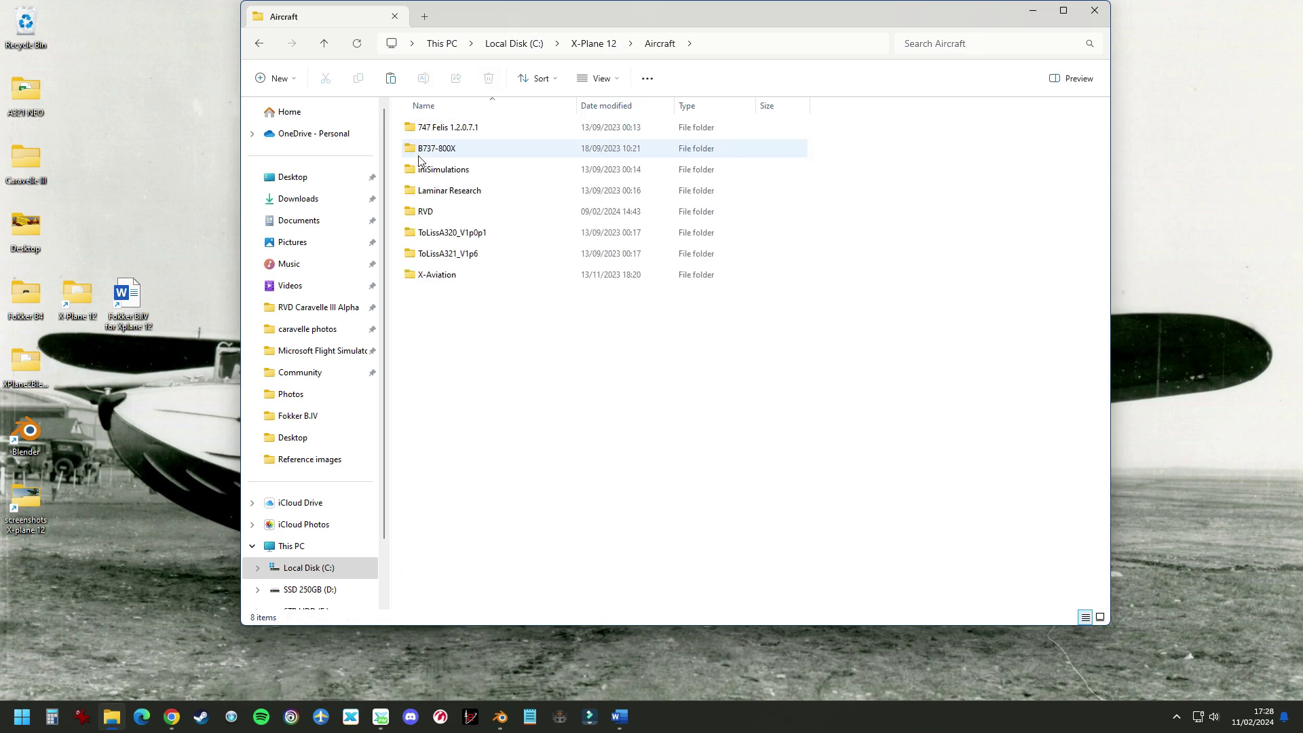
double_click(435, 212)
double_click(440, 128)
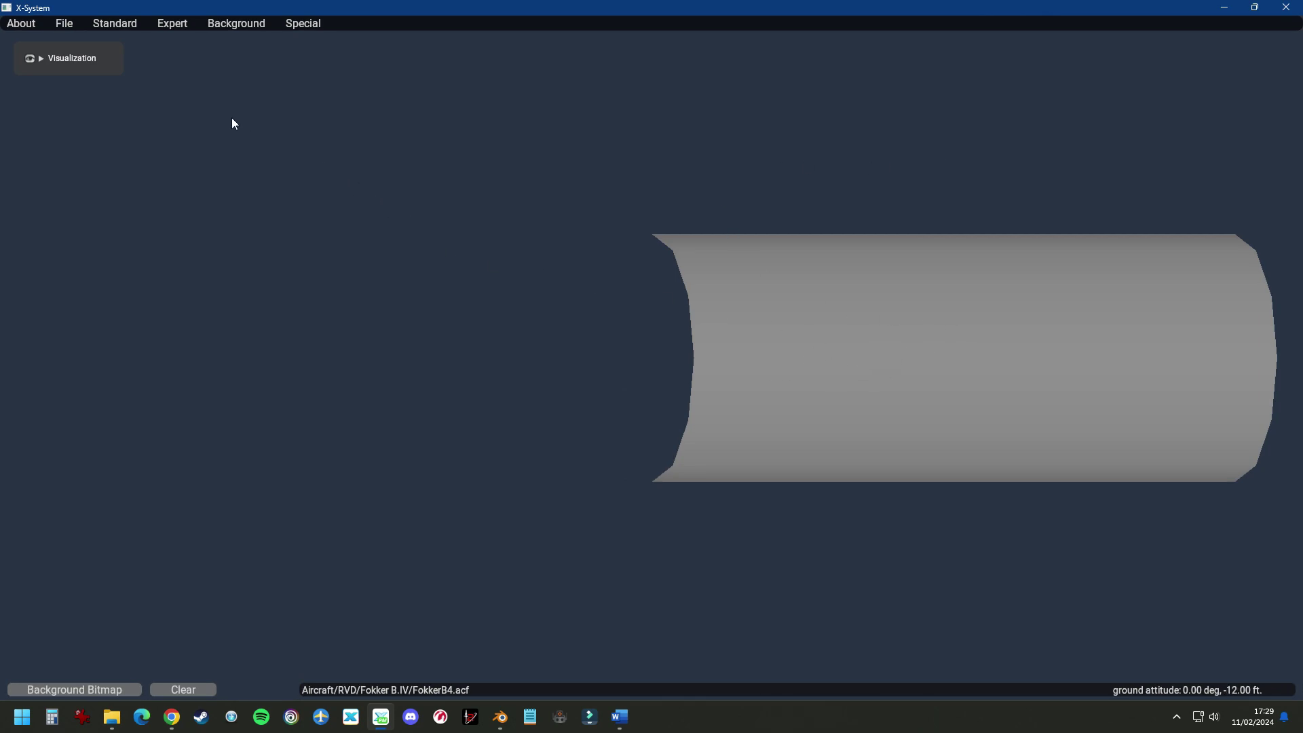
Add an object entry to the aircraft and load fuselage.obj from the Fokker B.IV objects folder into it
left_click(125, 25)
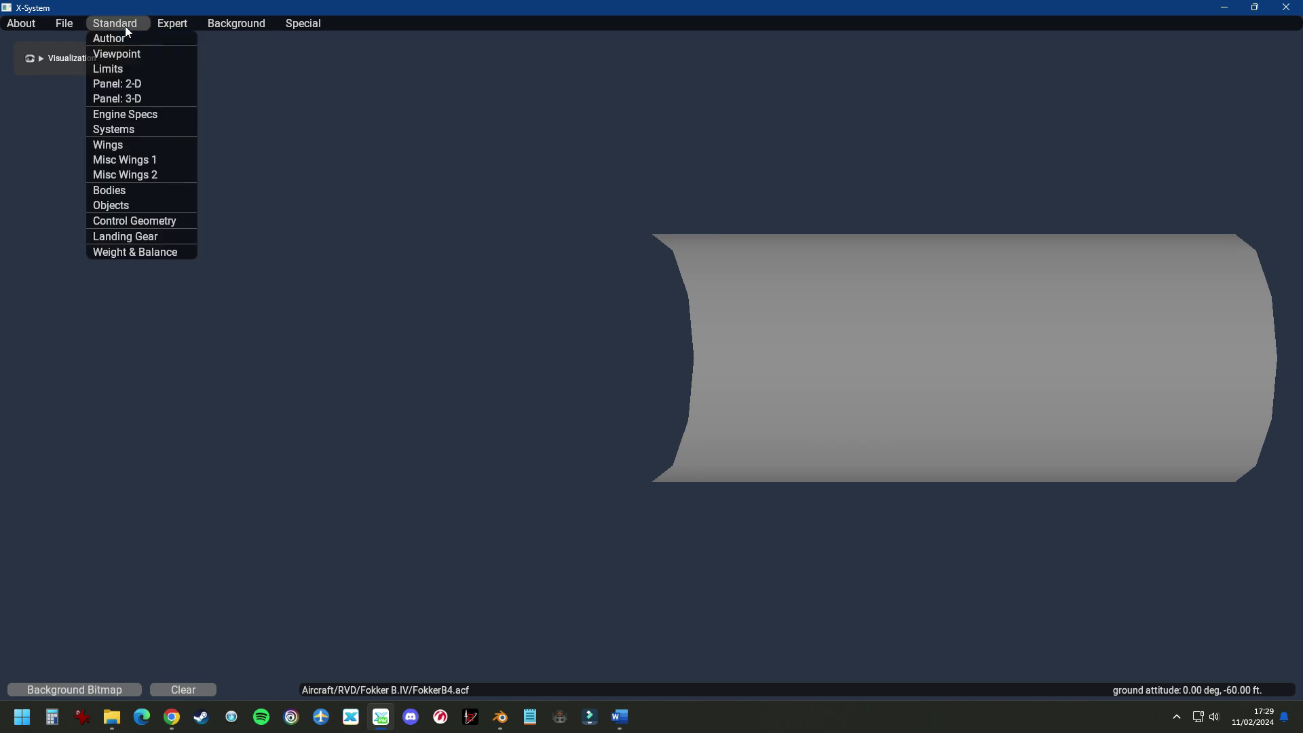
left_click(121, 205)
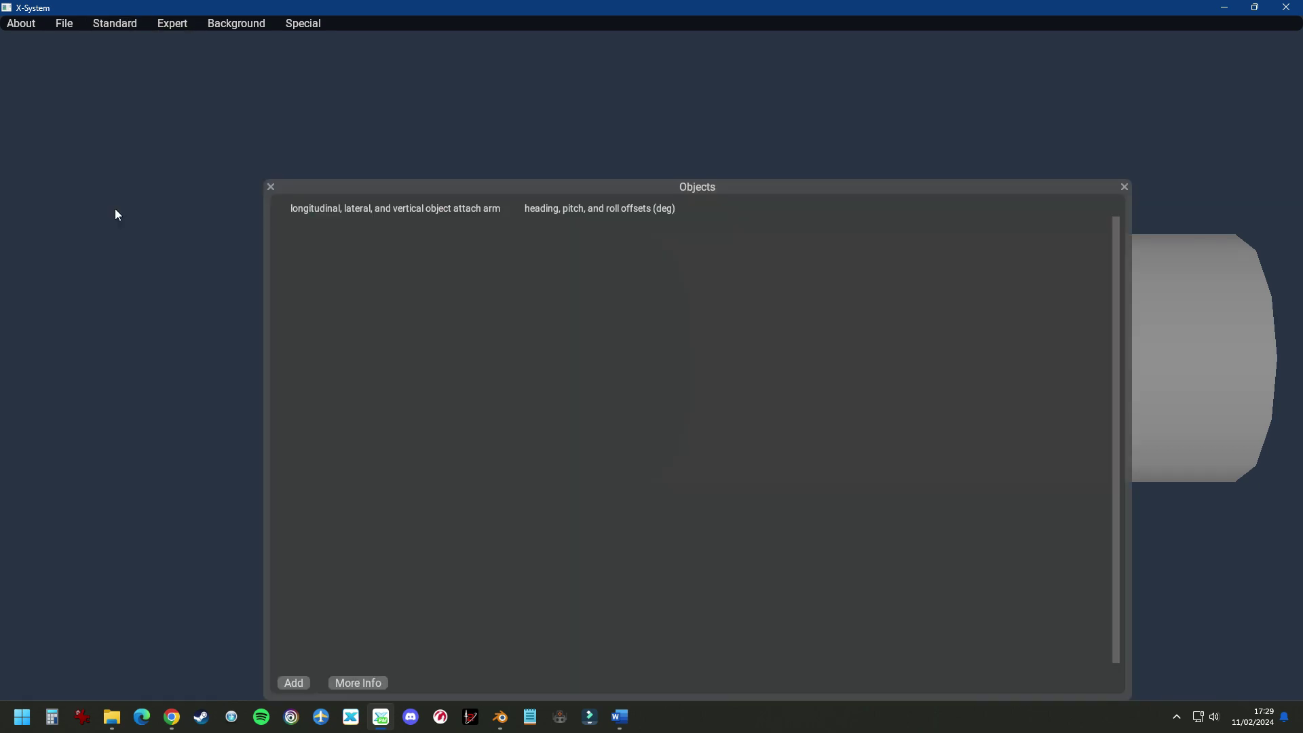
left_click(295, 685)
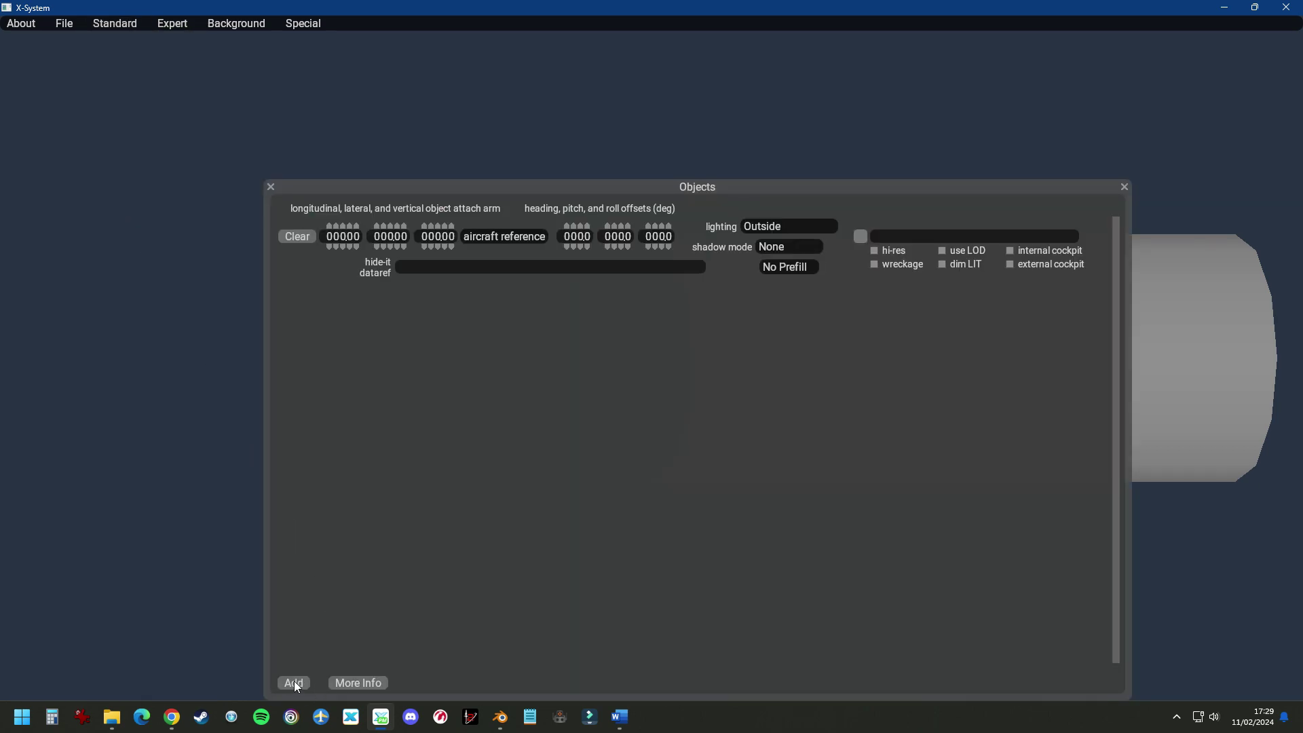
left_click(861, 236)
double_click(163, 146)
left_click(171, 127)
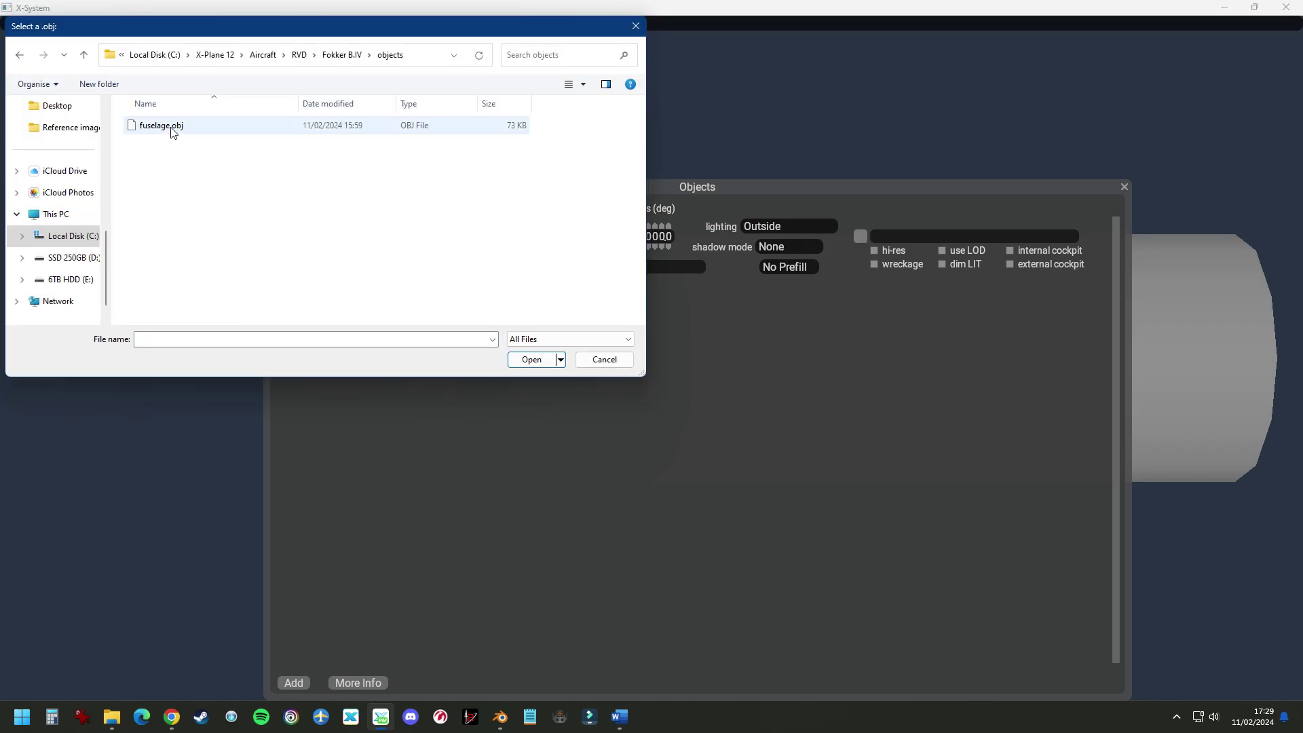
left_click(532, 360)
left_click_drag(739, 193, 722, 122)
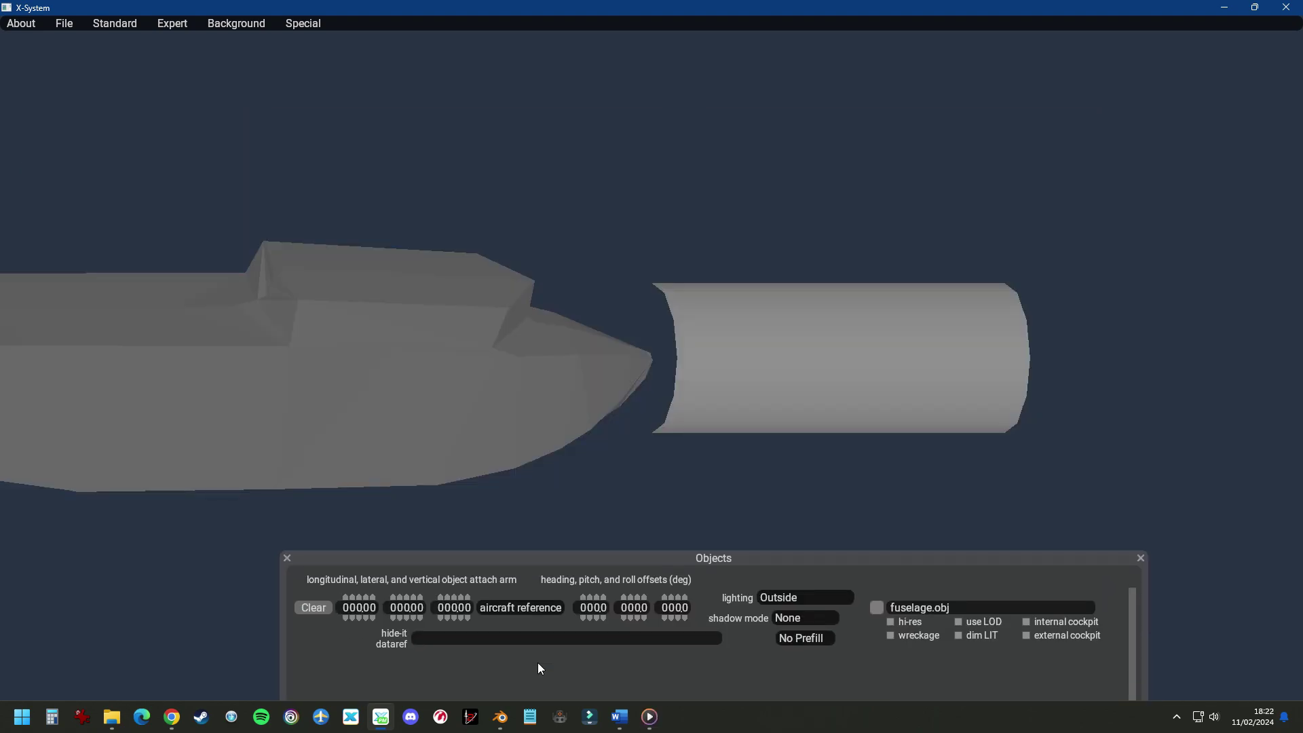
Set the fuselage object's heading offset to 180 degrees and close the object settings
key("w")
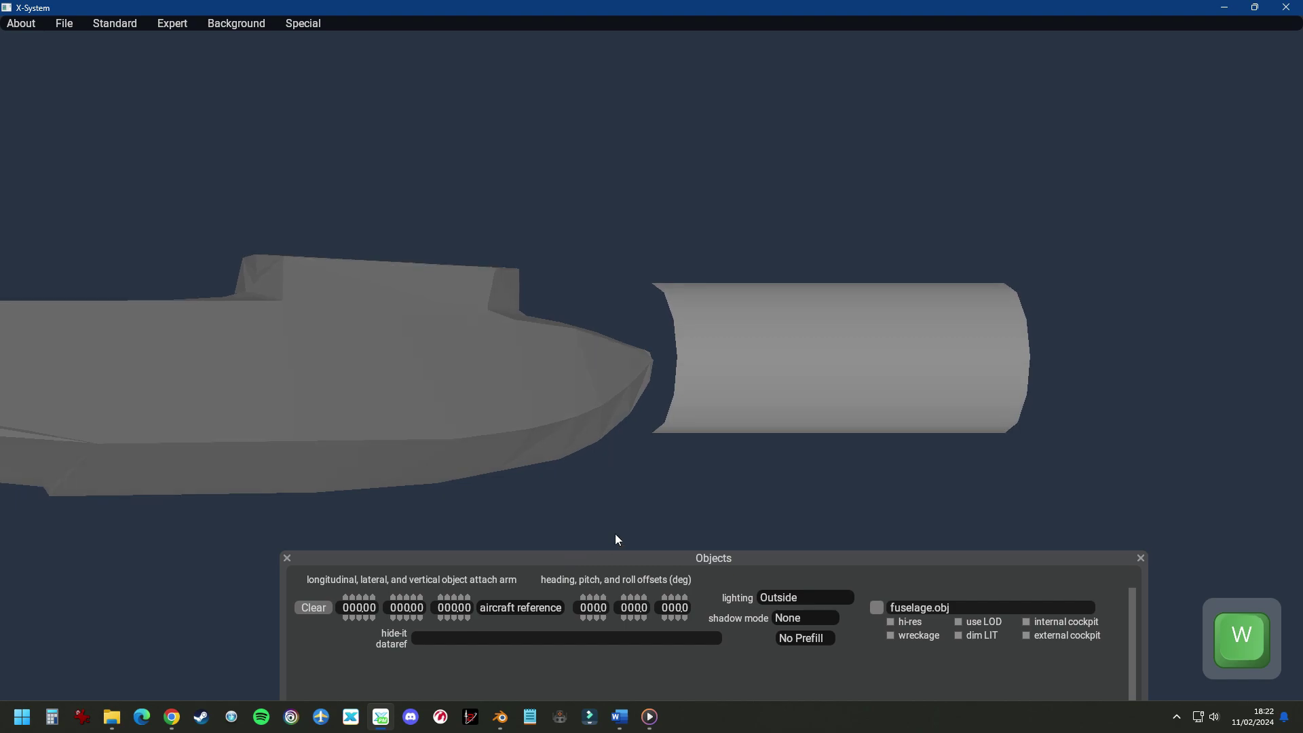
key("a")
key("d")
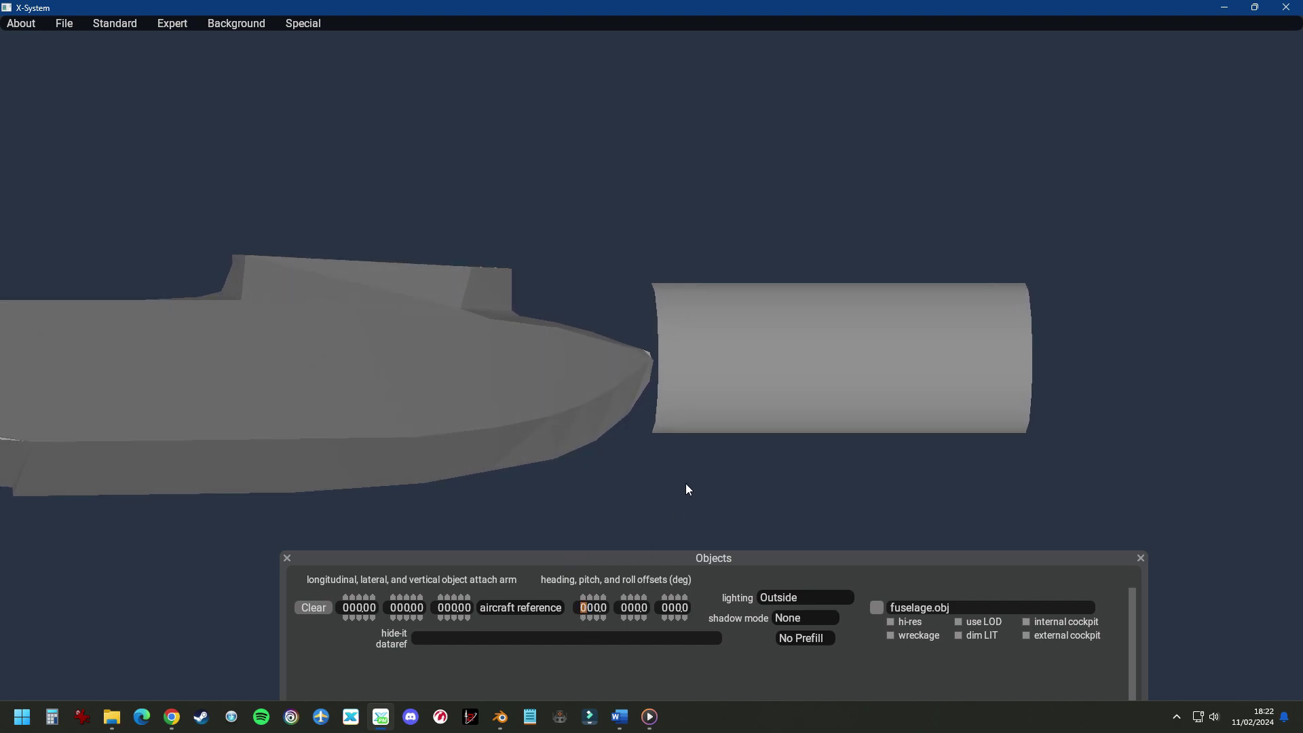
type("180")
key("Escape")
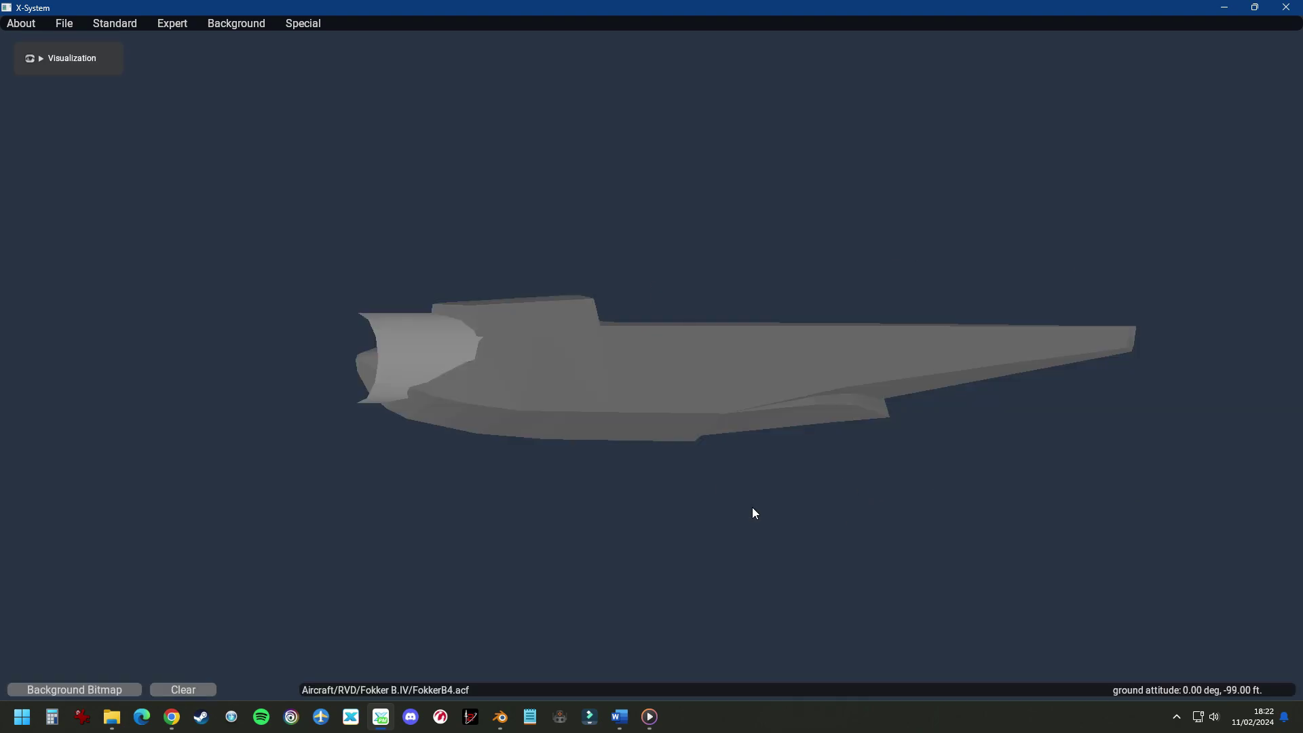
Examine from several angles how the fuselage object lines up with the default body
key("a")
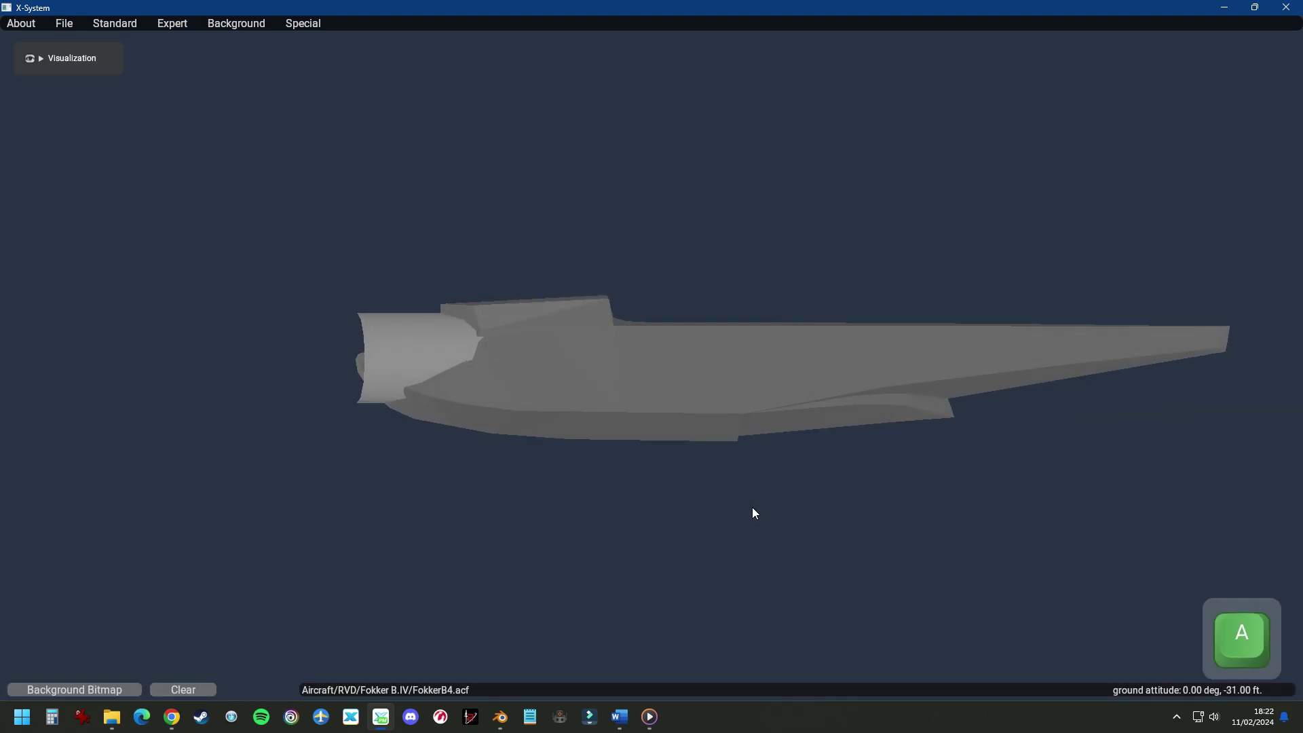
key("d")
key("d")
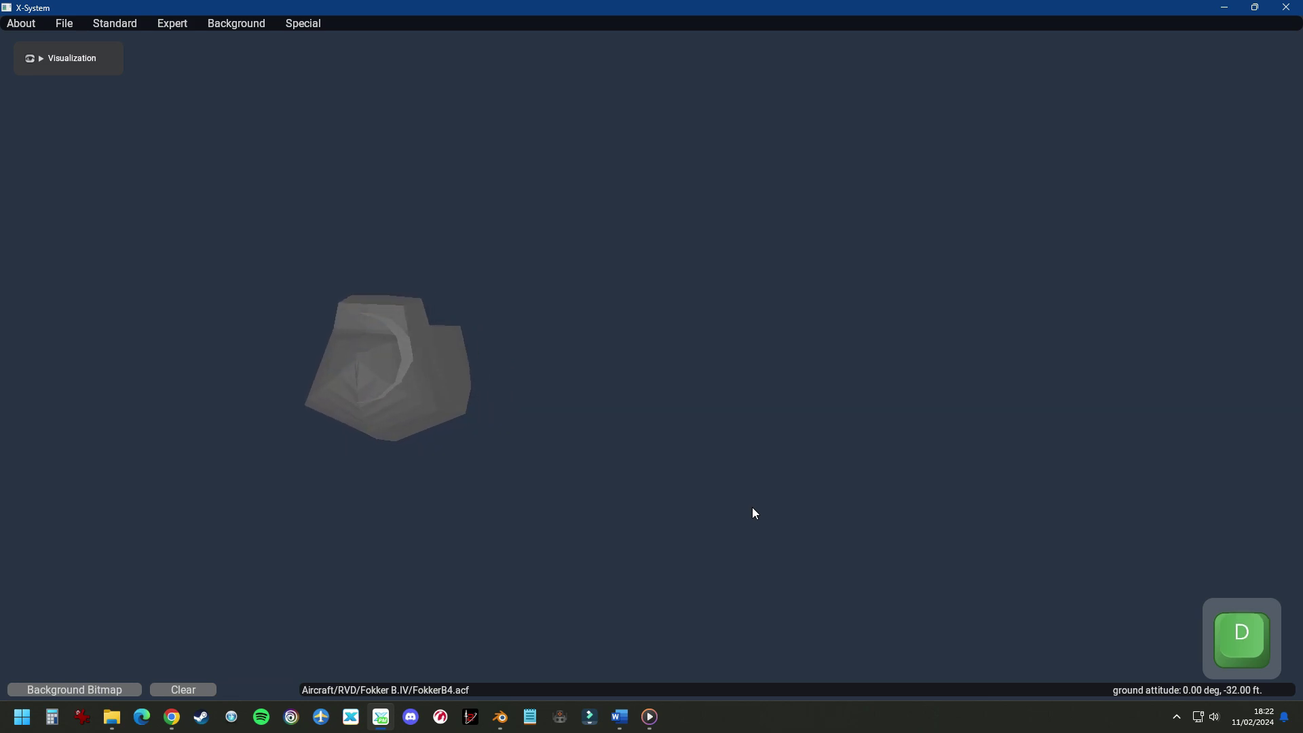
key("w")
key("a")
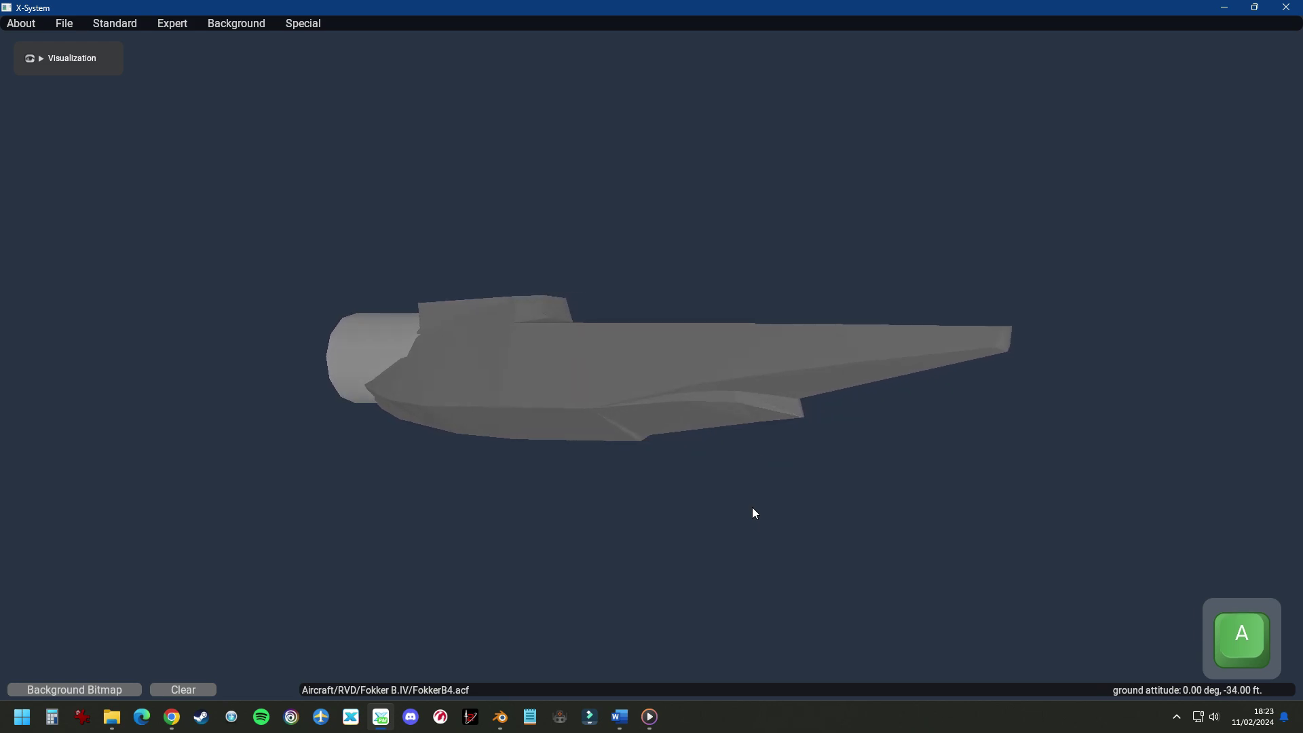
key("d")
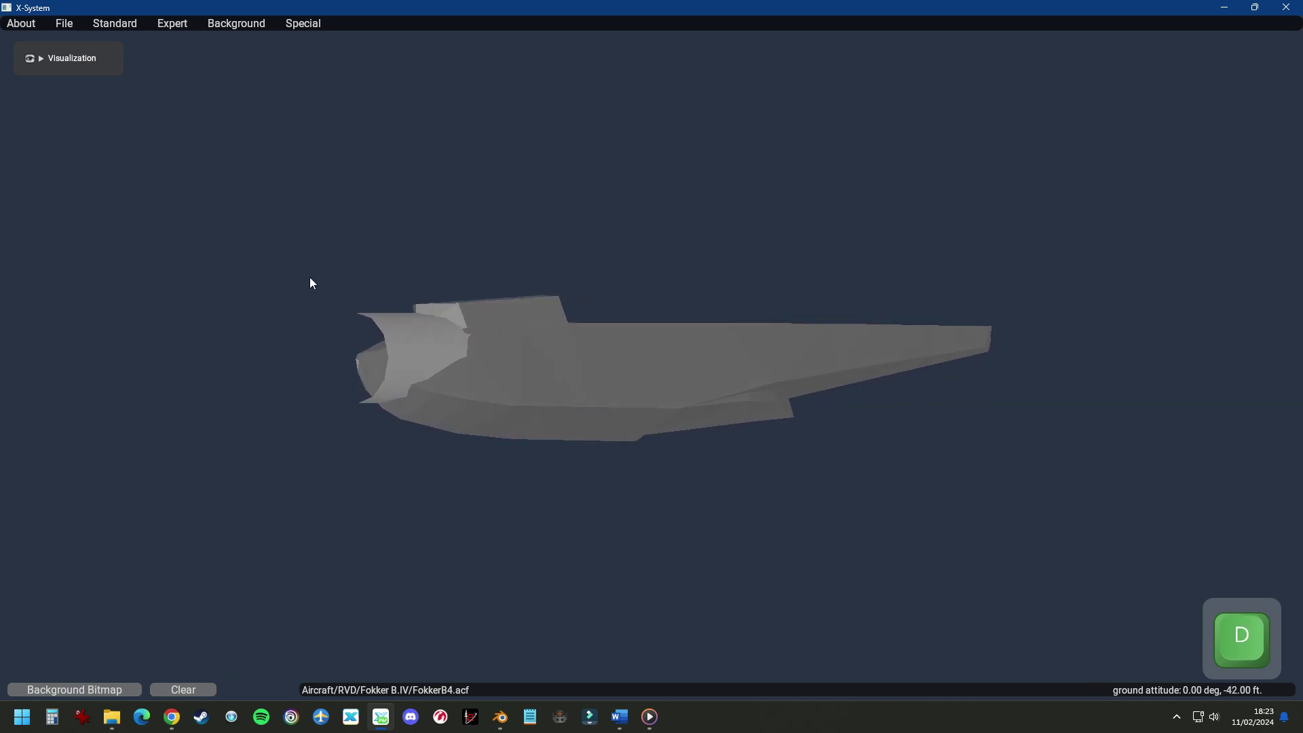
key("a")
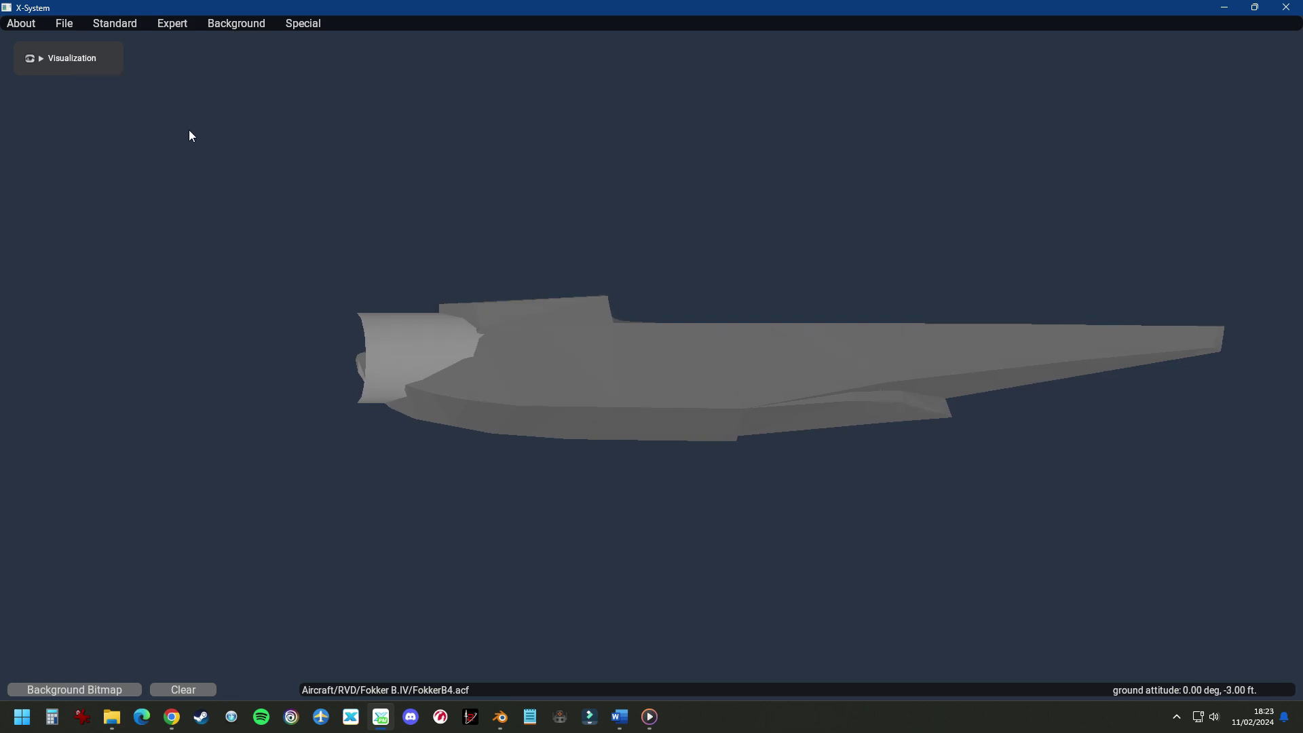
key("a")
key("d")
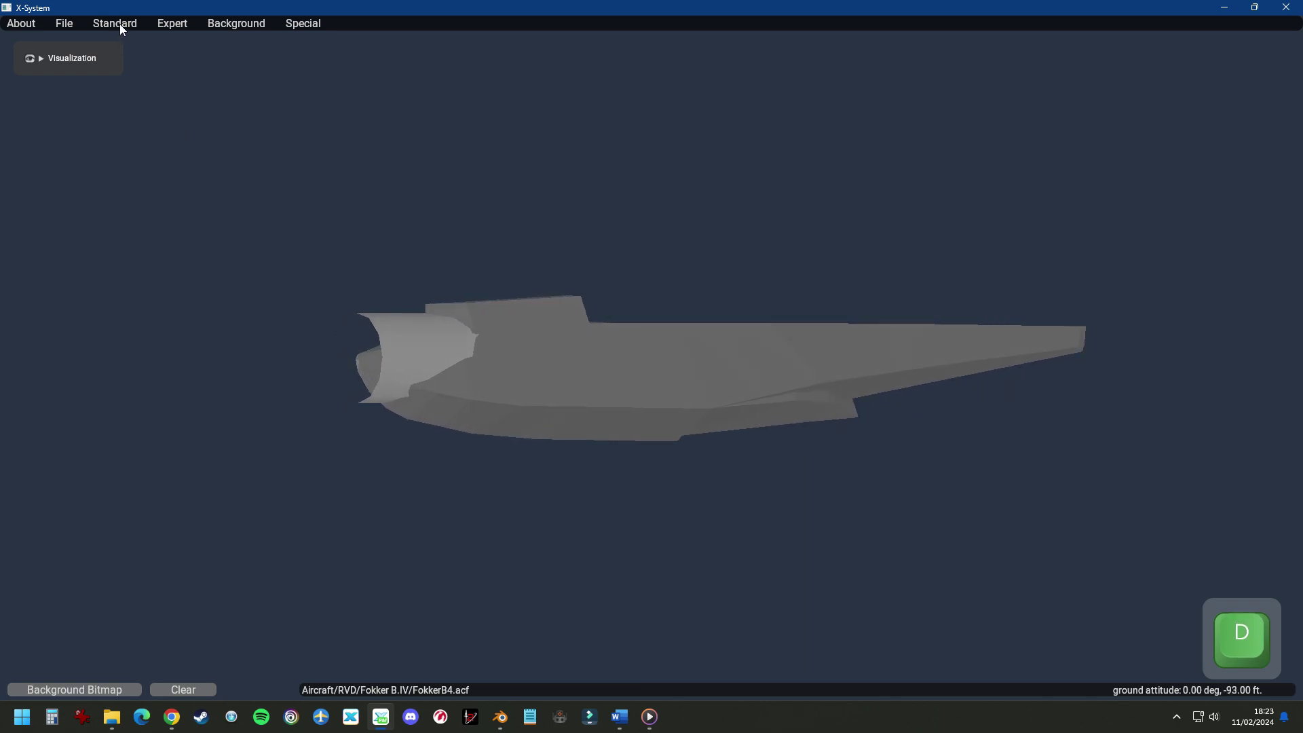
Open the body settings and give Body 1 the part description Fuselage
left_click(119, 23)
left_click(123, 190)
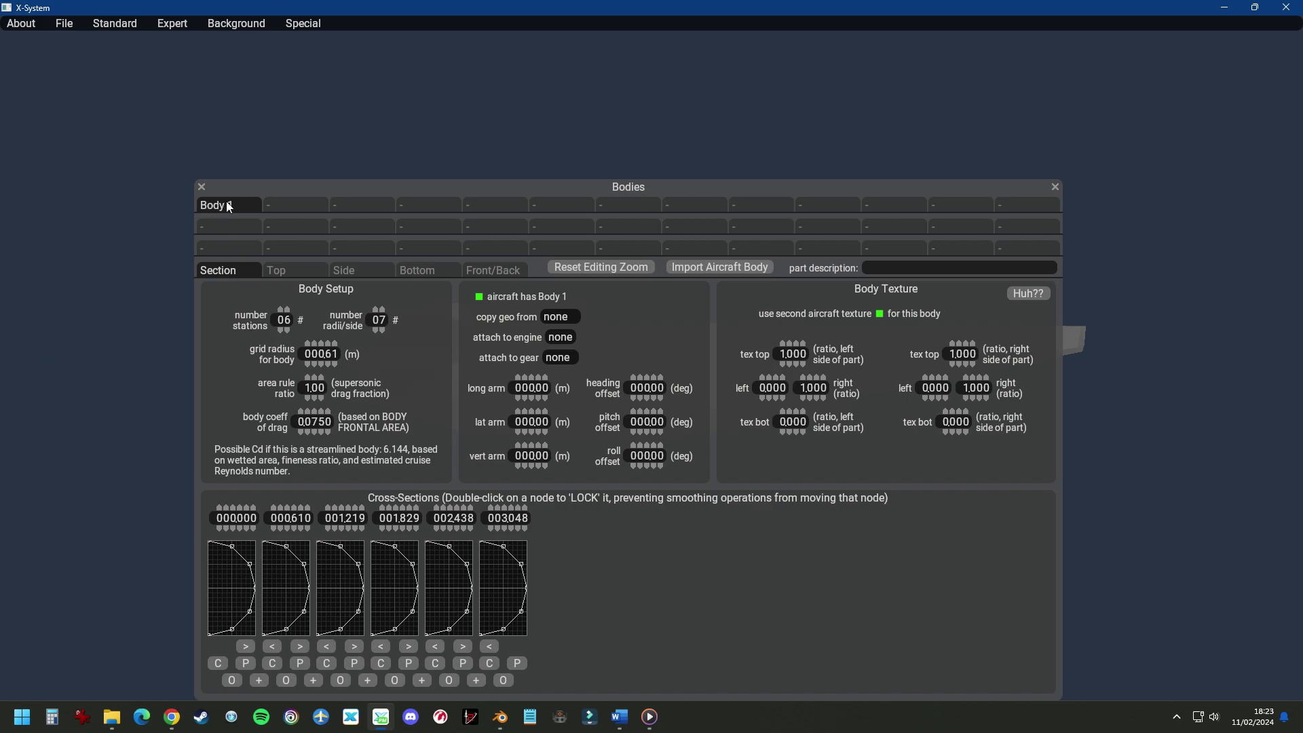
left_click(897, 271)
type("Fuselage")
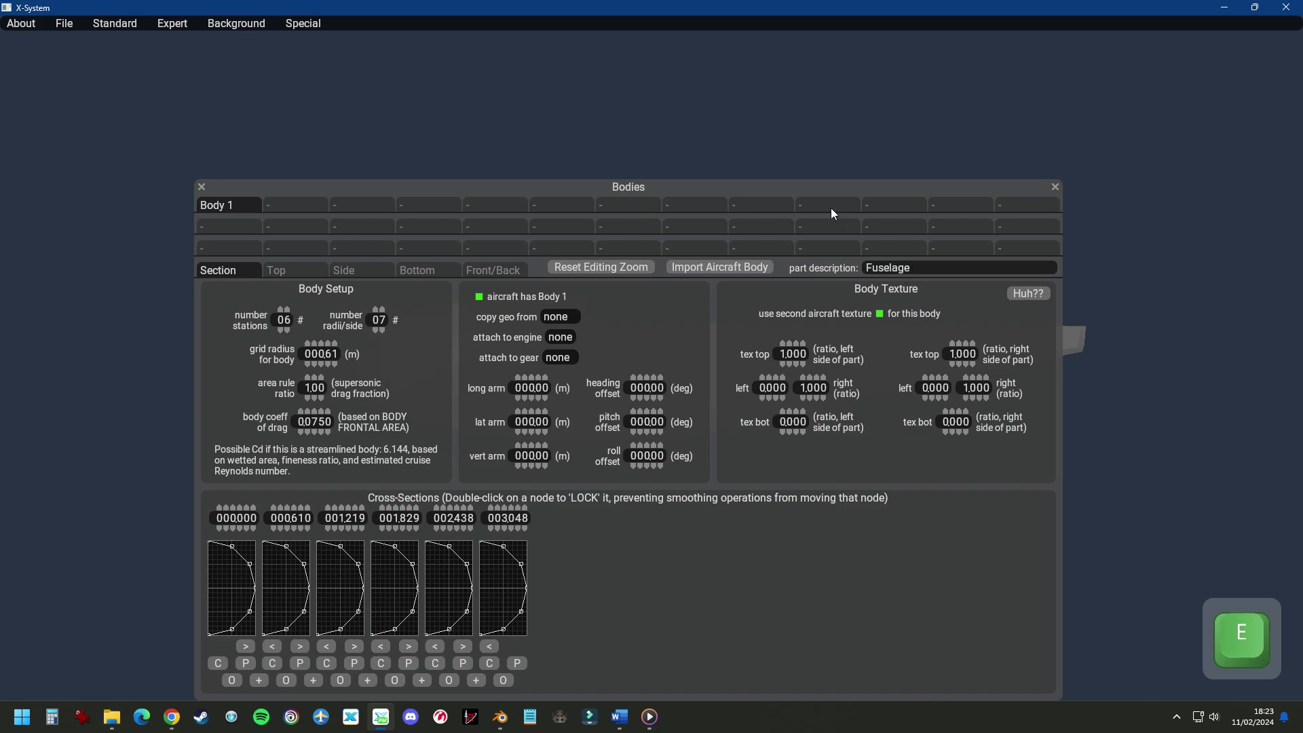
left_click_drag(831, 208, 916, 157)
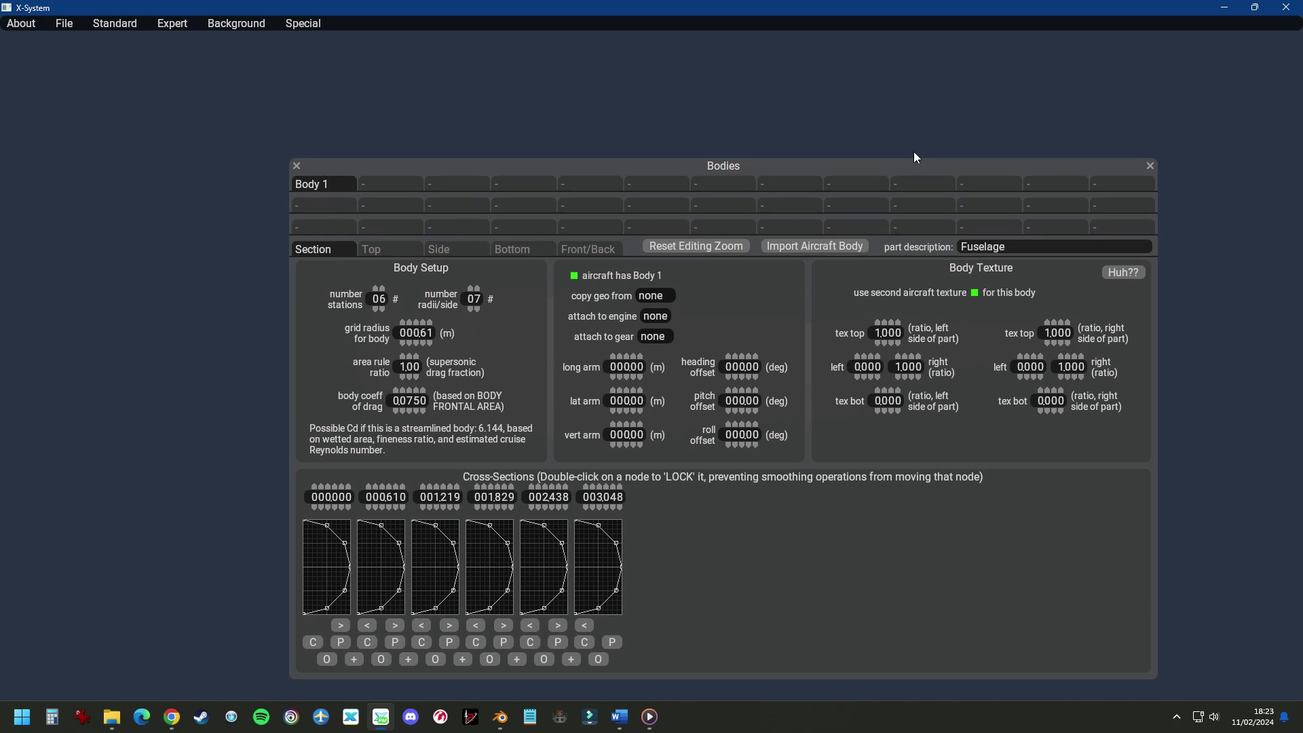
Set Body 1 to 3 stations and 5 radii per side
left_click(380, 309)
left_click(380, 309)
left_click(381, 309)
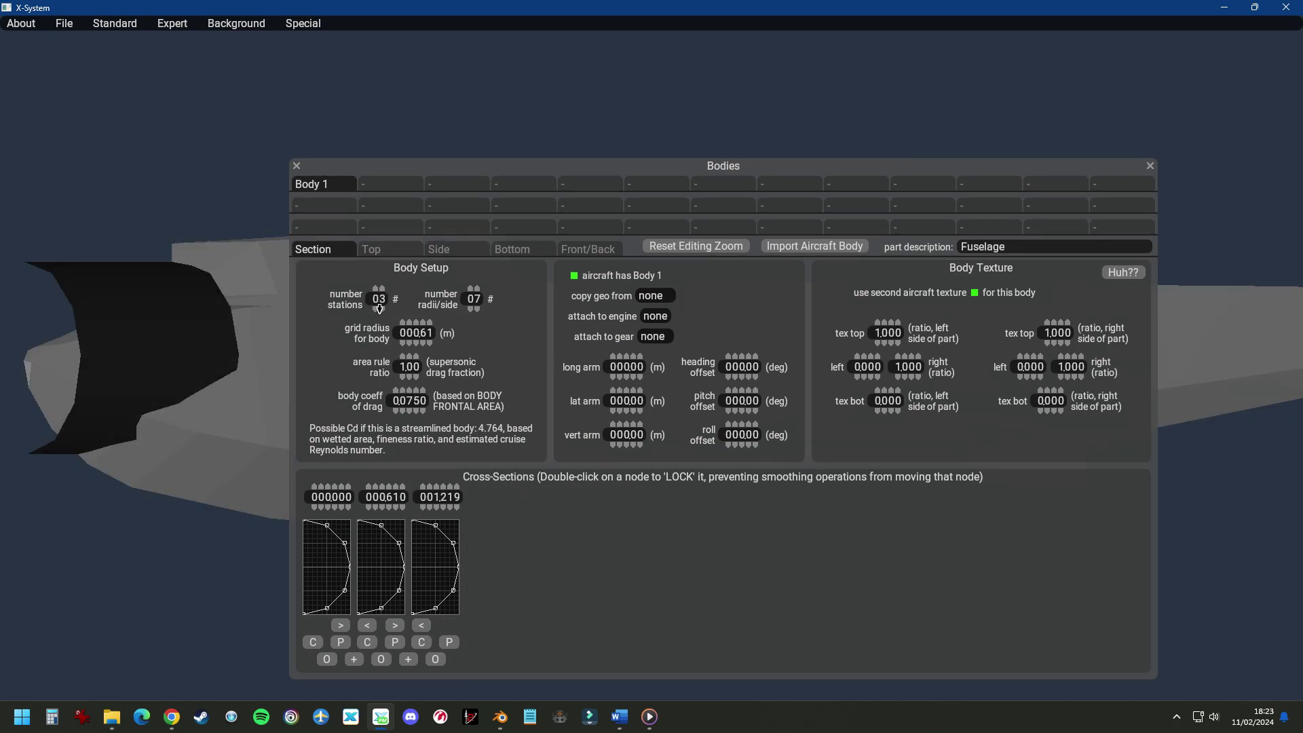
left_click(477, 309)
left_click(477, 309)
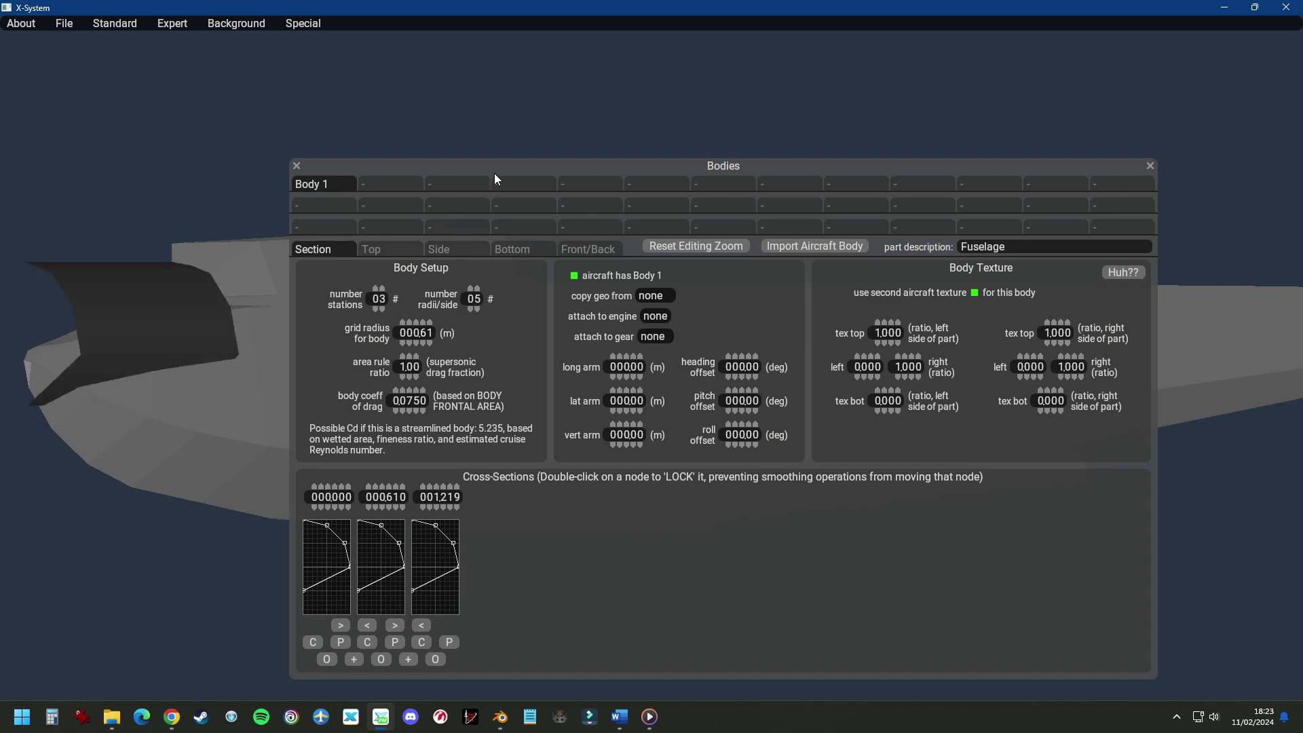
left_click_drag(495, 174, 455, 129)
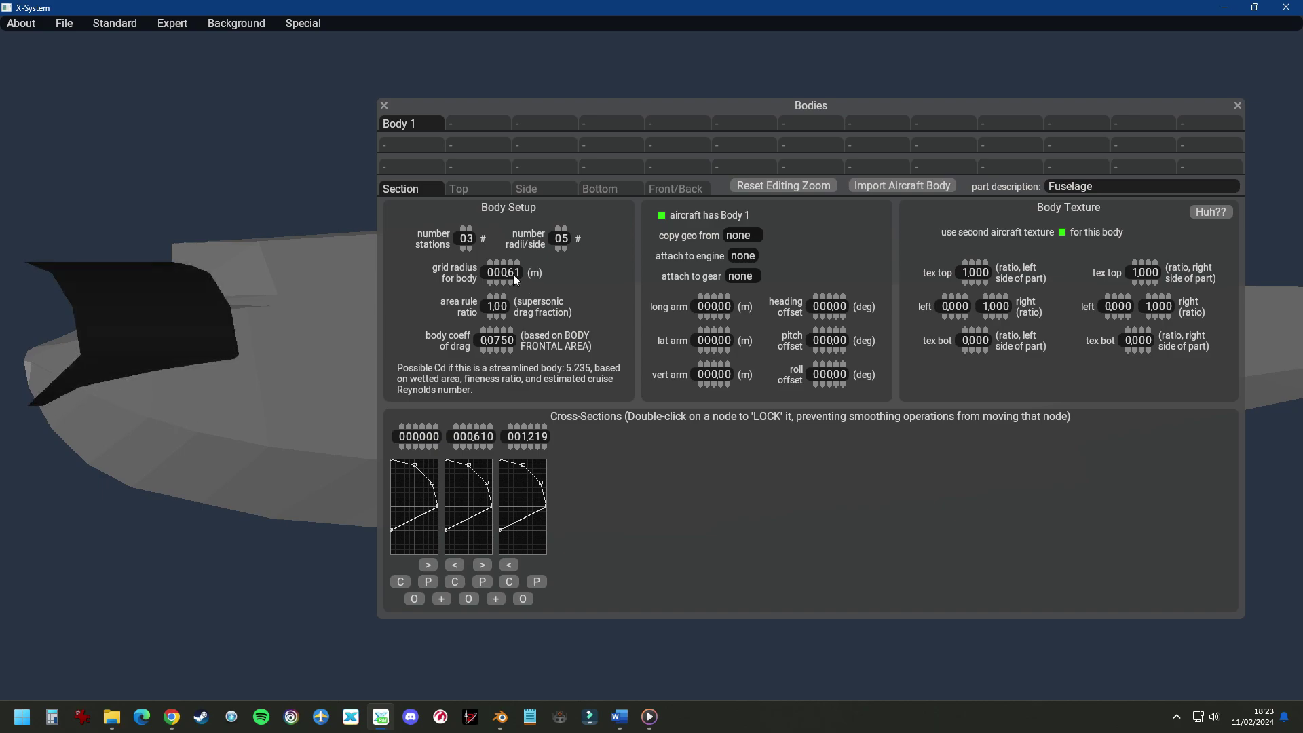
Switch to Blender to check the Fuselage object's dimensions for the grid radius, and return to Plane Maker
mouse_move(514, 281)
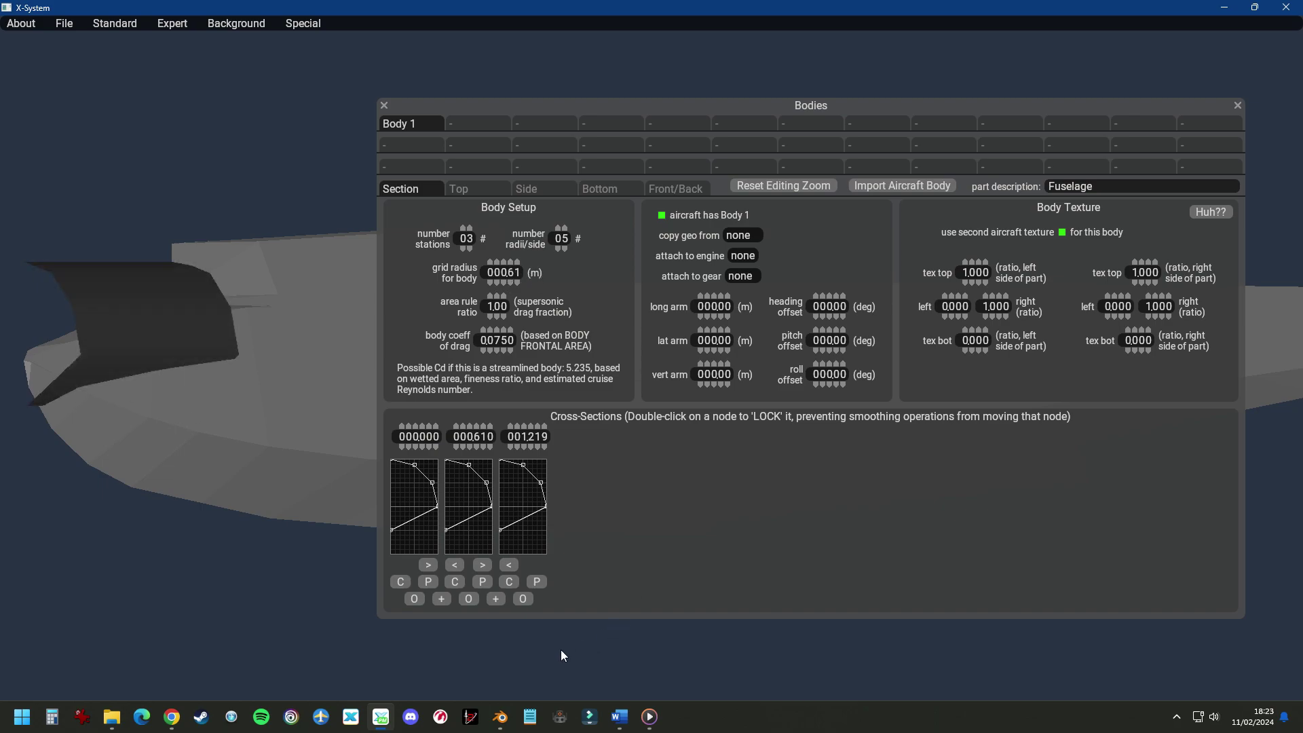
left_click(500, 717)
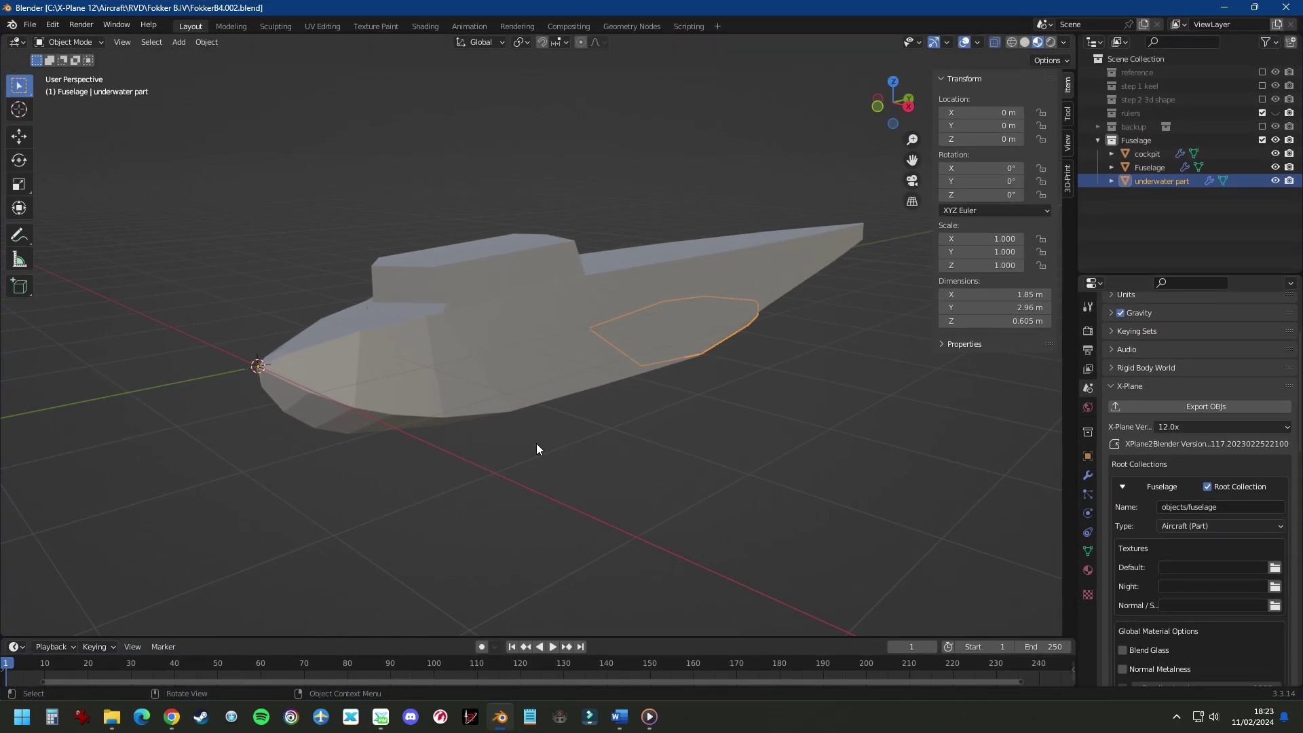
left_click(510, 340)
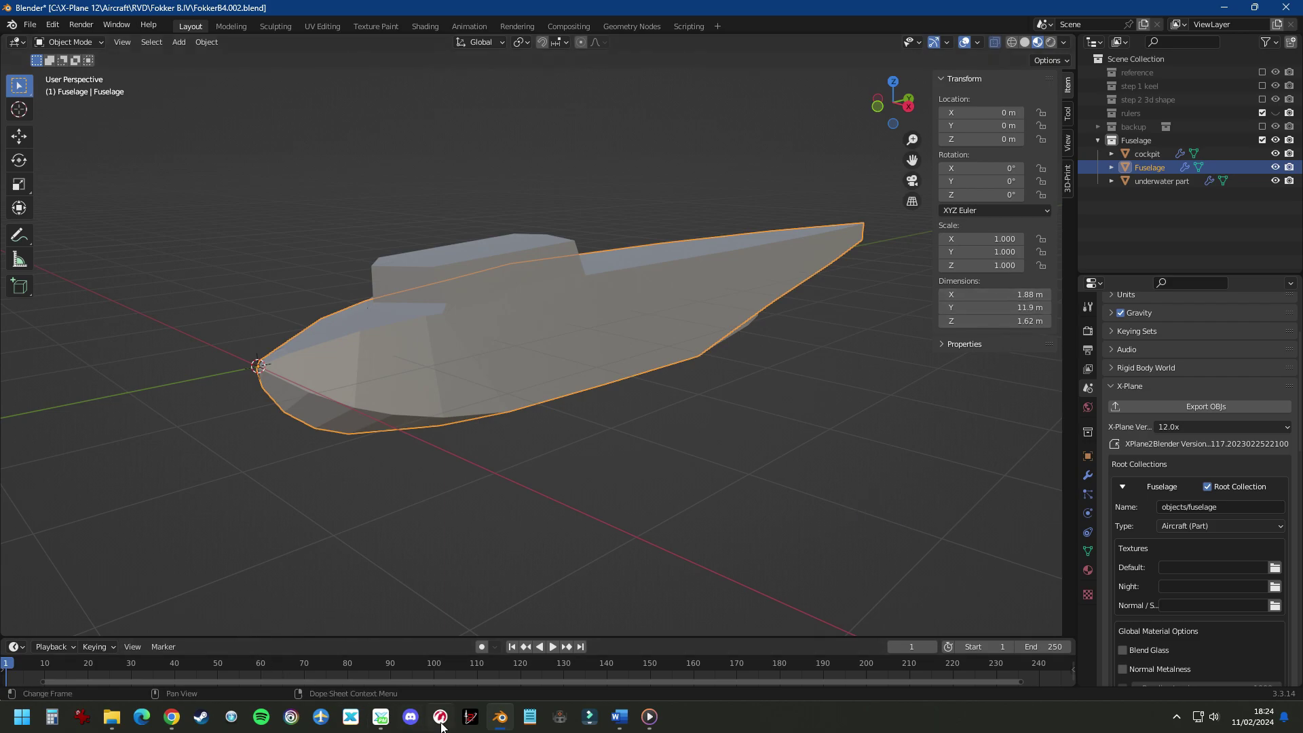
left_click(381, 716)
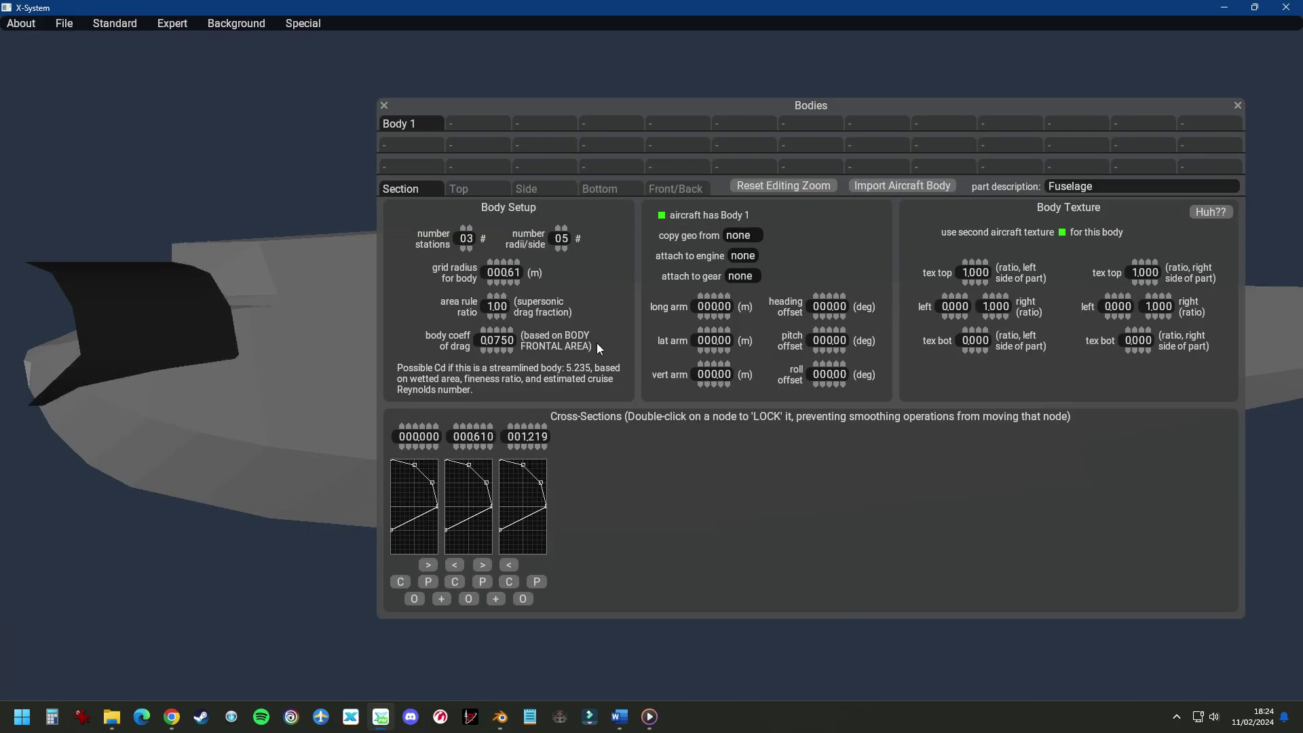
Set Body 1's grid radius to 1.00 m and load planemaker left fuselage.png as the side view's background image
left_click(501, 273)
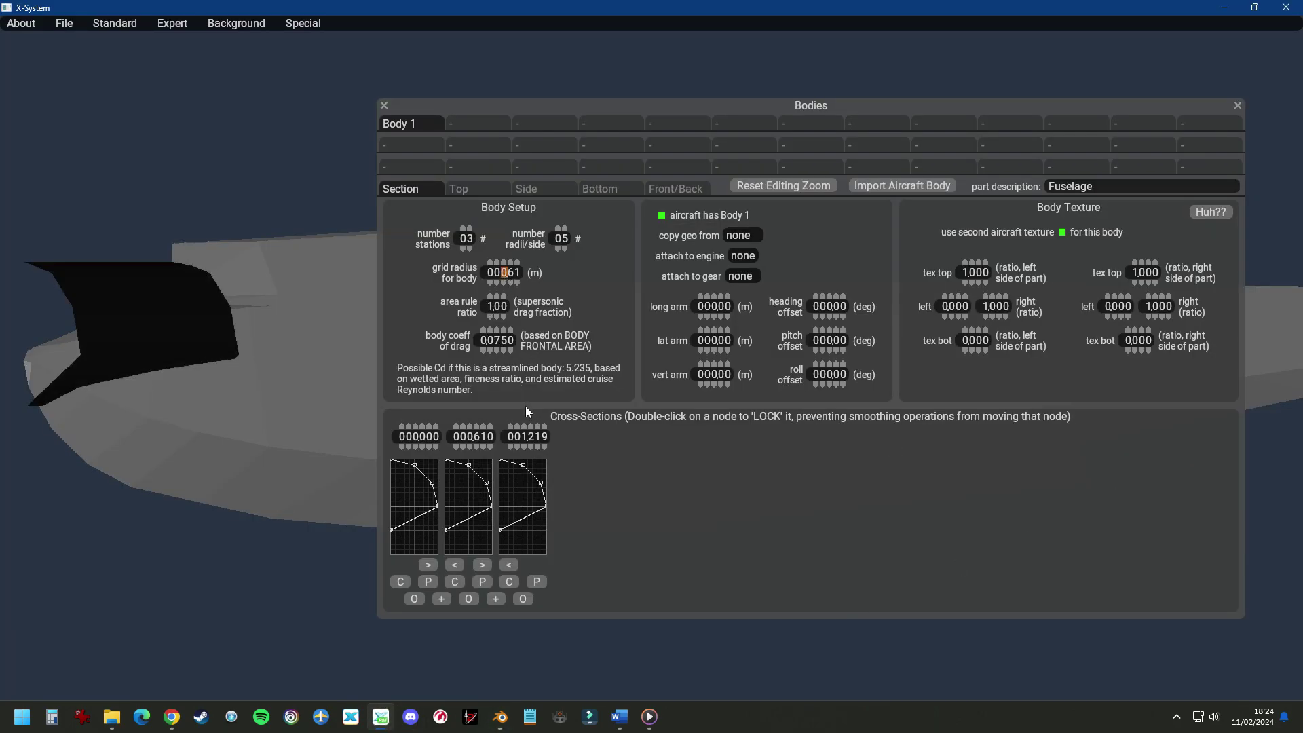
type("1")
left_click(543, 189)
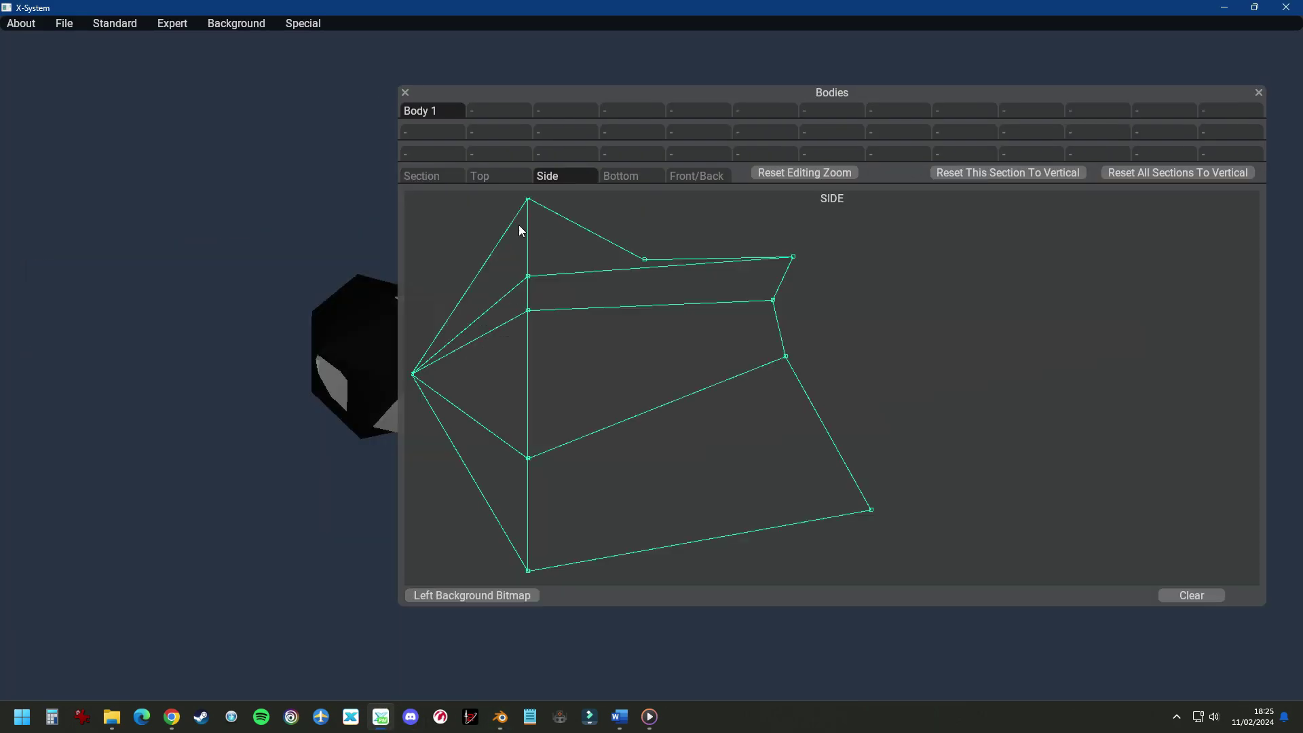
left_click(467, 597)
left_click(216, 174)
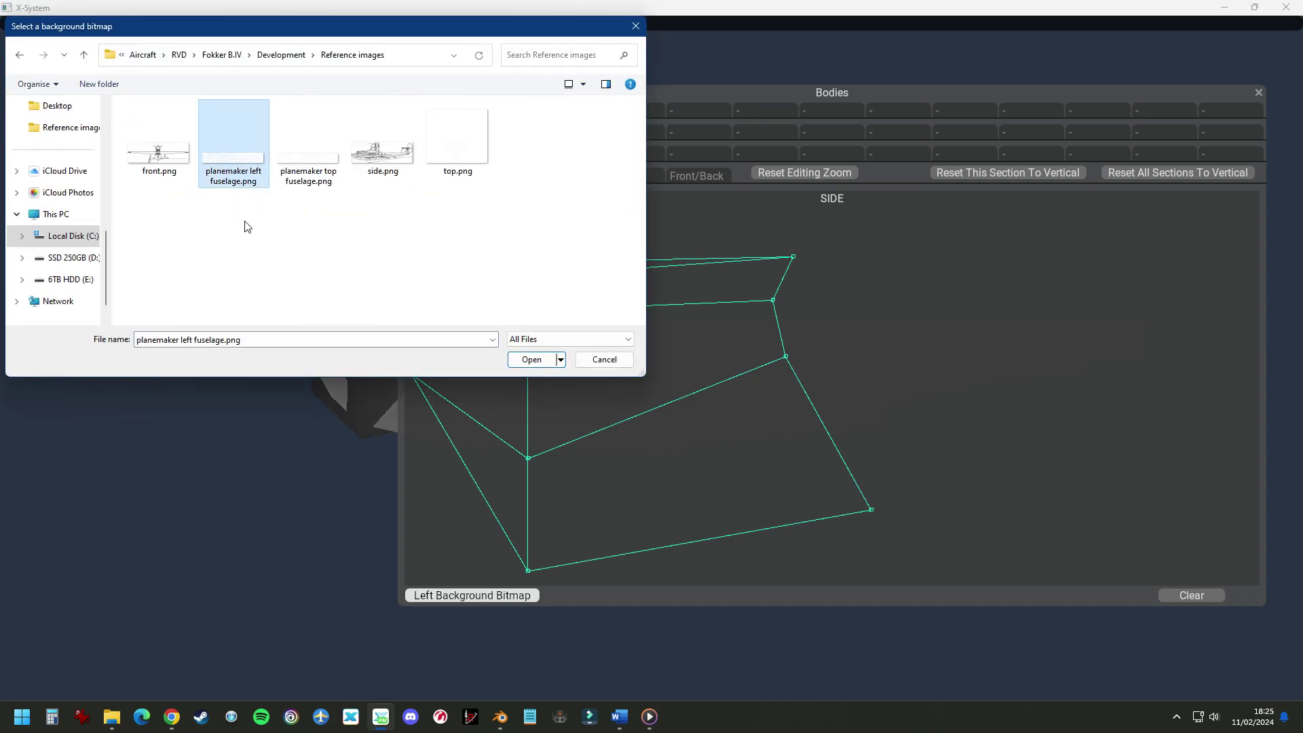
left_click(526, 362)
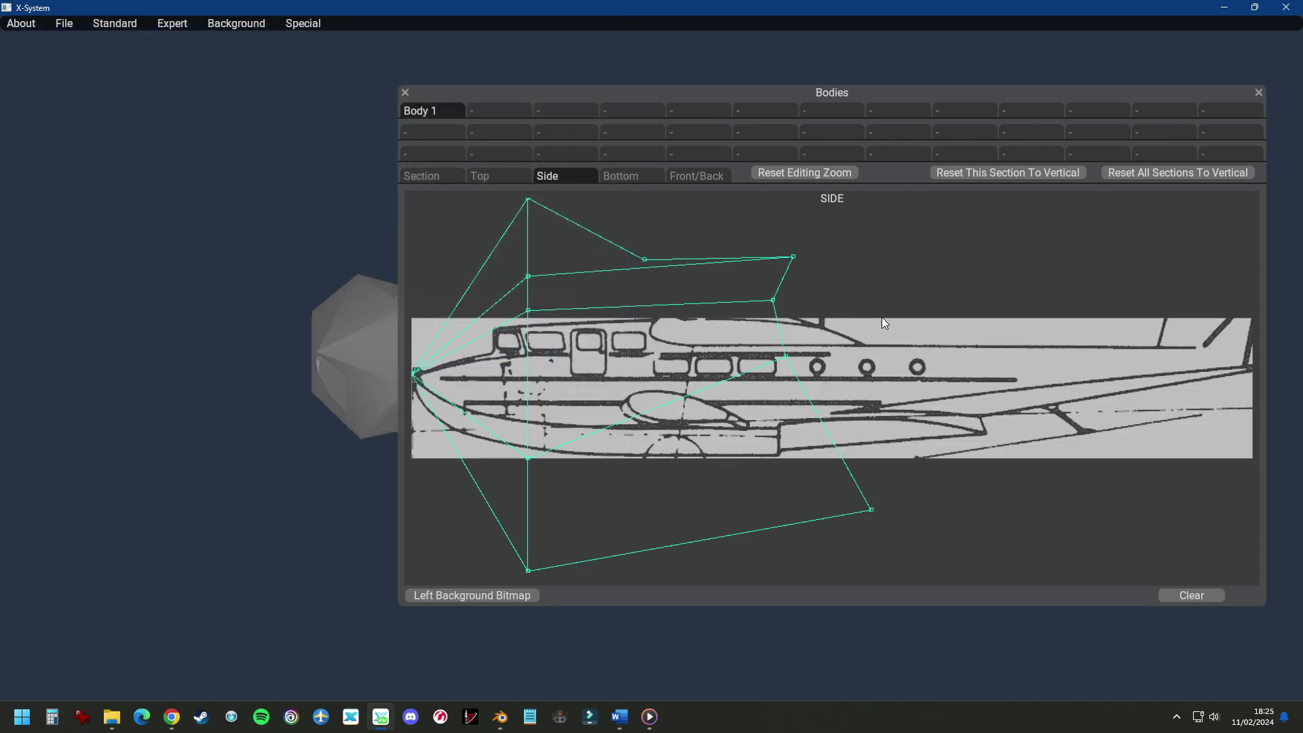
Switch to Blender to check the Fuselage object's exact Y dimension, and set Body 1's last station to 11.940 in Plane Maker
key("alt+Tab")
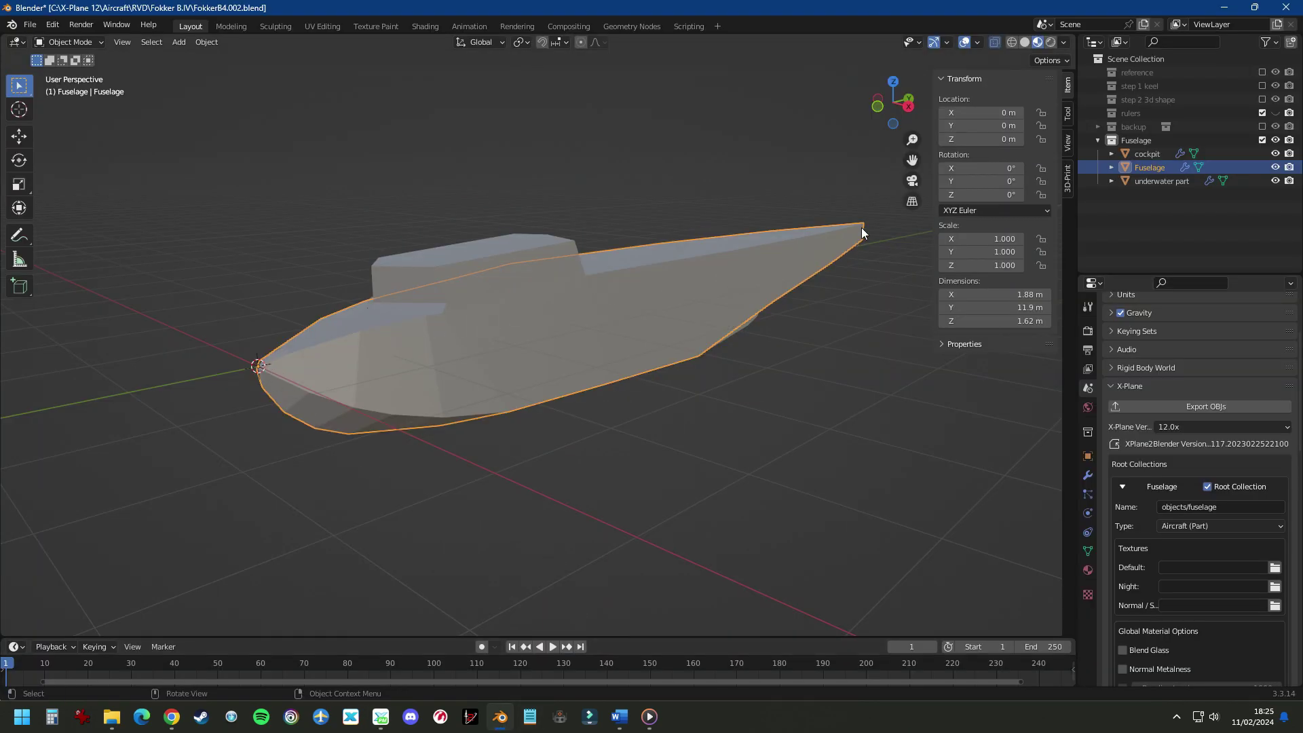
left_click(995, 309)
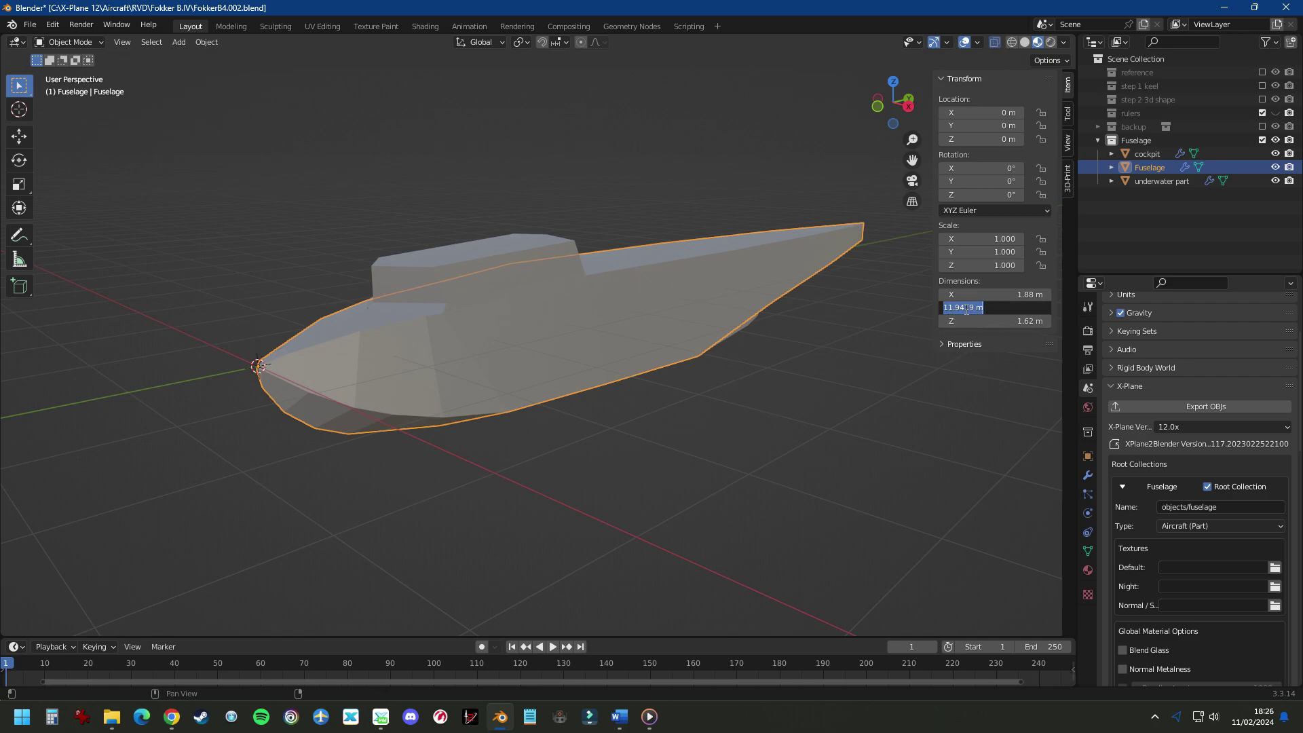
left_click_drag(966, 310, 940, 310)
key("alt+Tab")
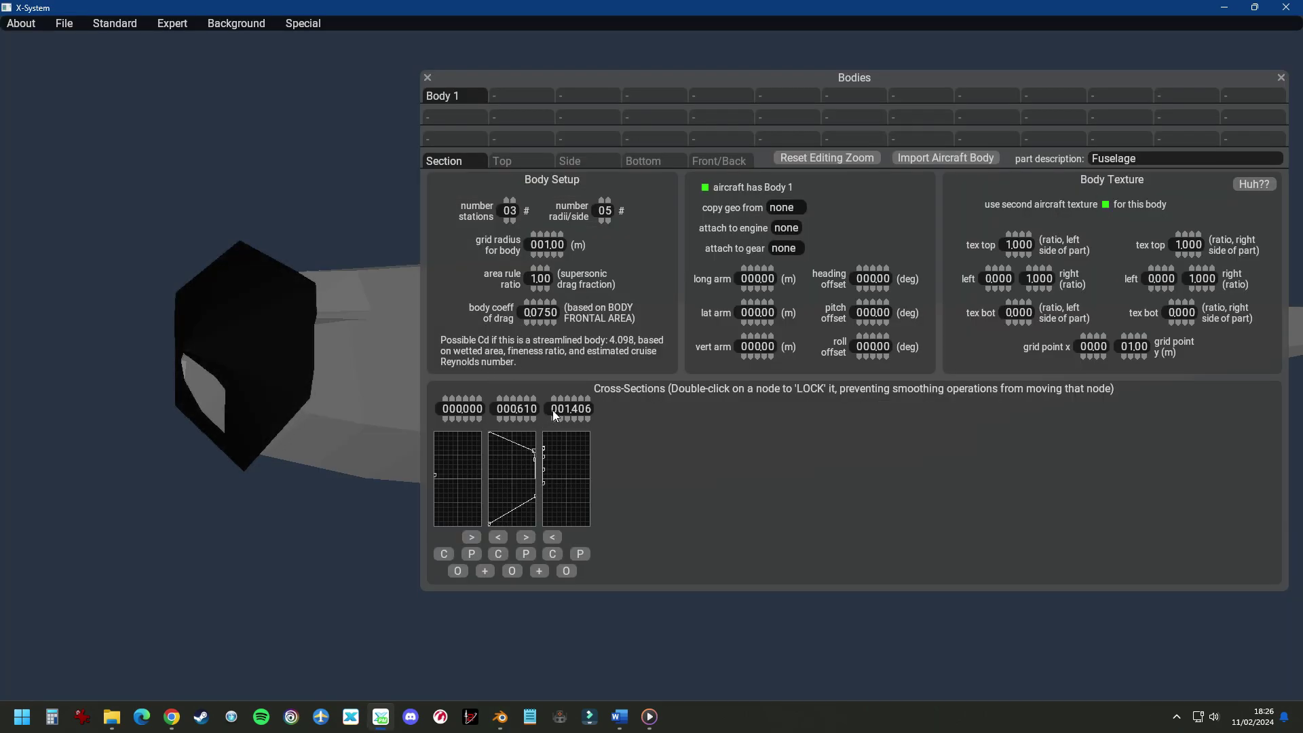
left_click(562, 410)
type("11940")
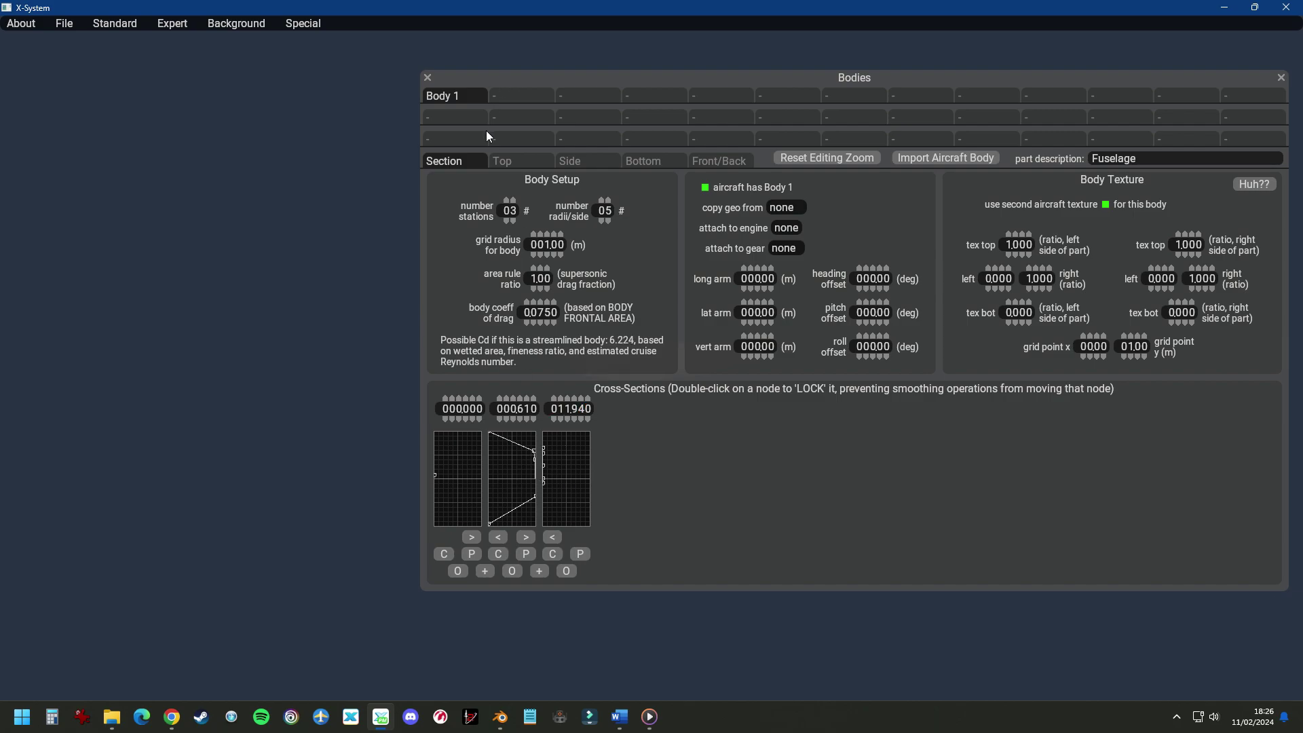
Adjust the scale of Body 1's side-view outline until its length matches the fuselage drawing in the background
left_click(583, 163)
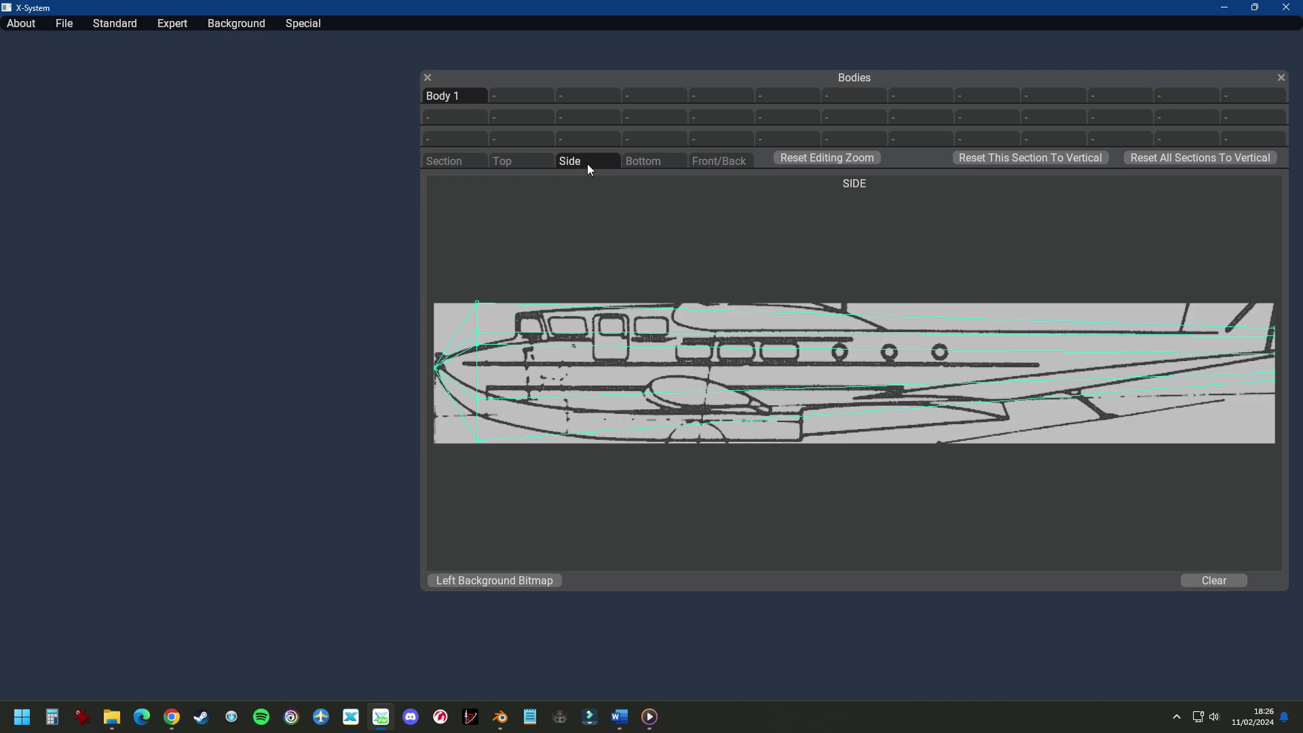
key("minus")
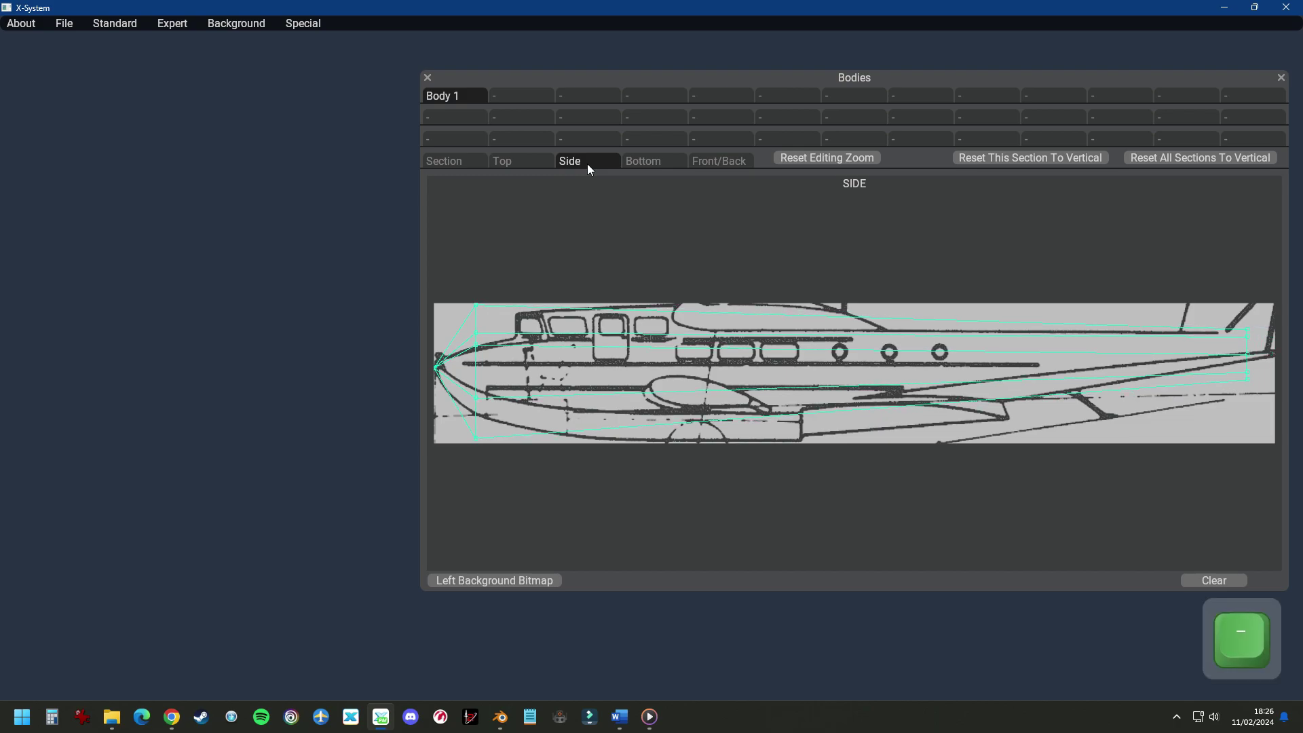
key("equal")
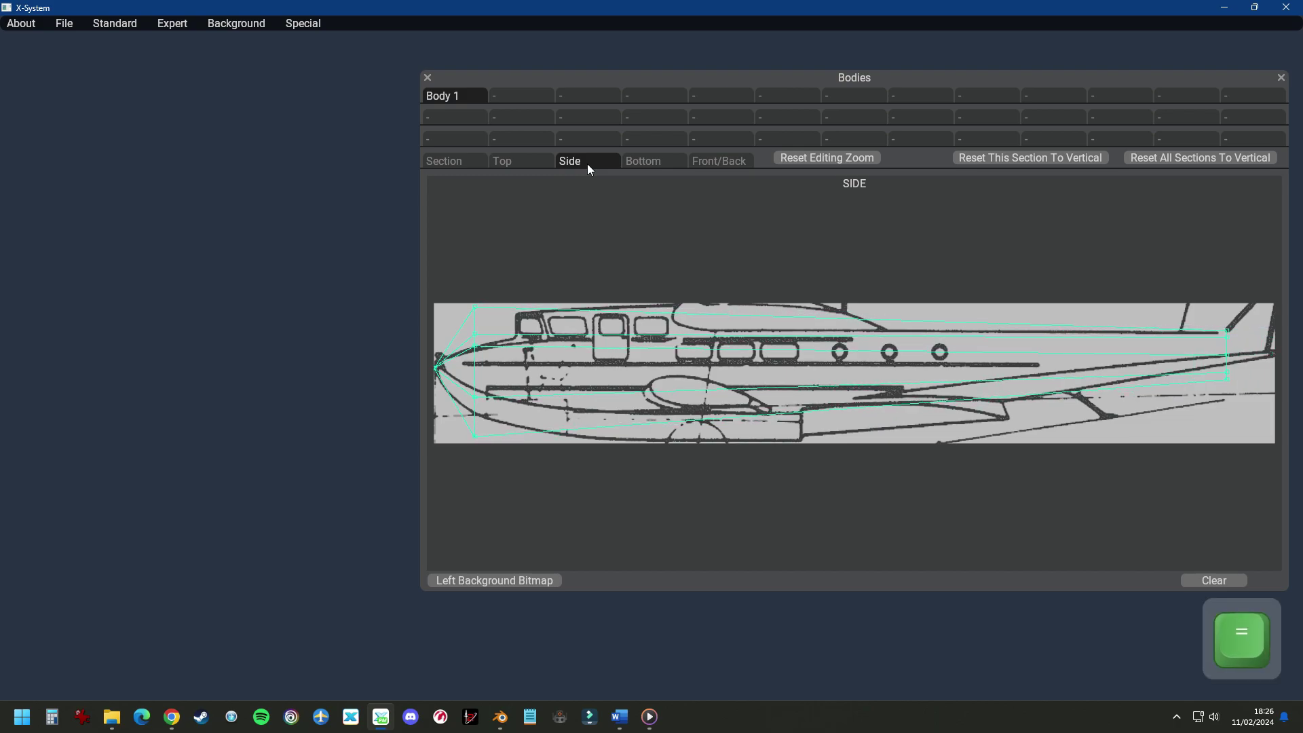
key("equal")
key("equal")
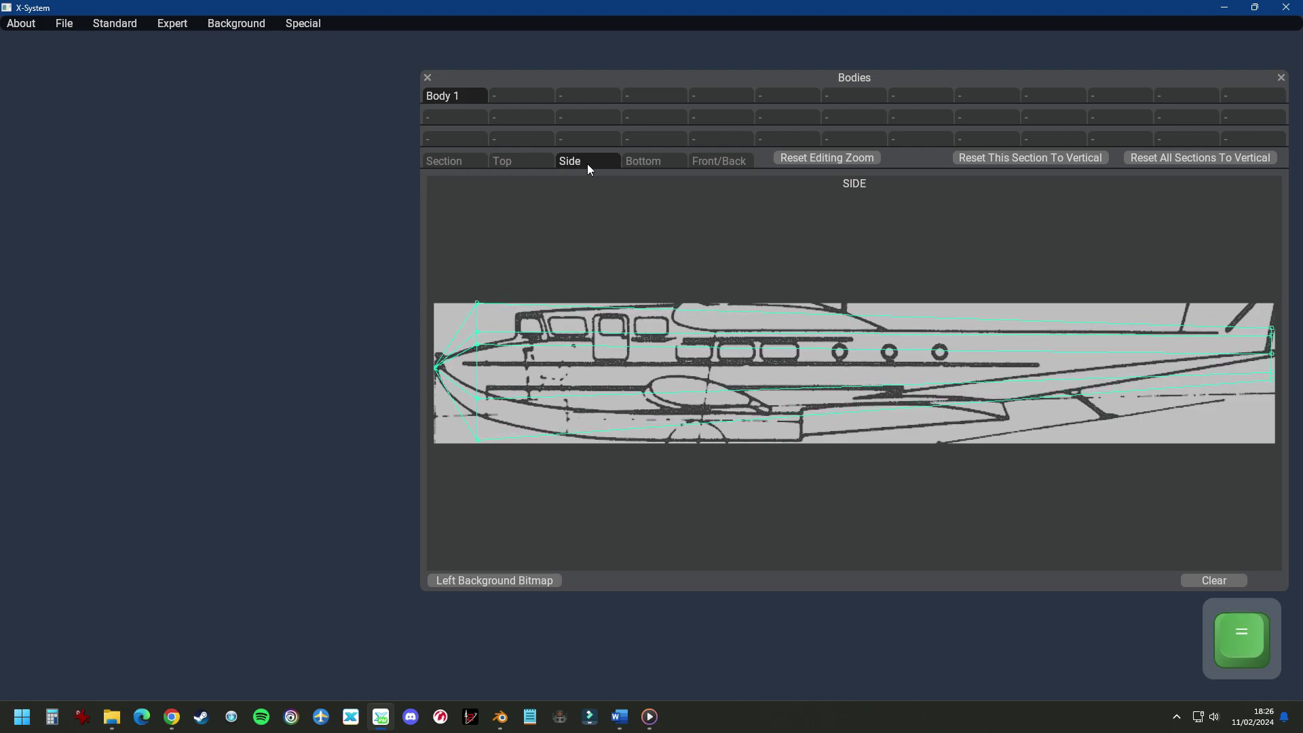
key("minus")
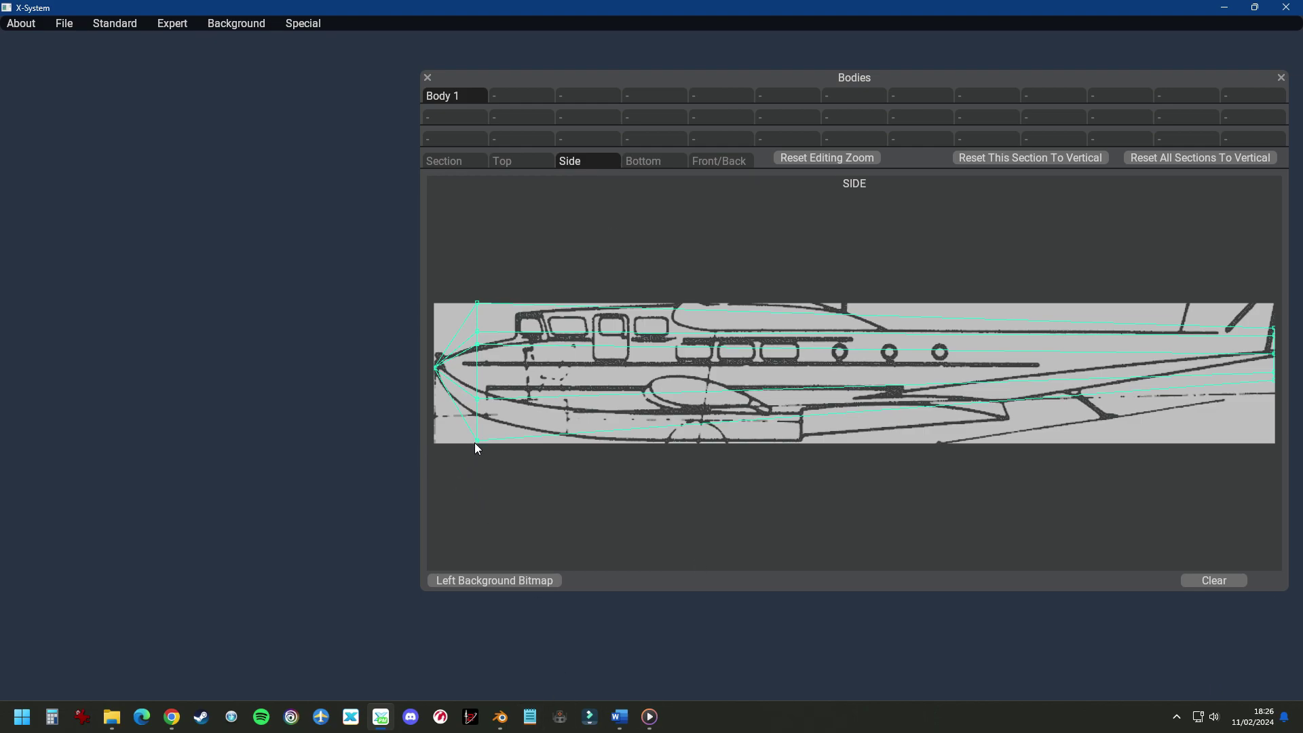
Fit the second station's bottom and top nodes to the fuselage drawing, and insert a new station at 1.500 after it
left_click_drag(475, 445, 466, 354)
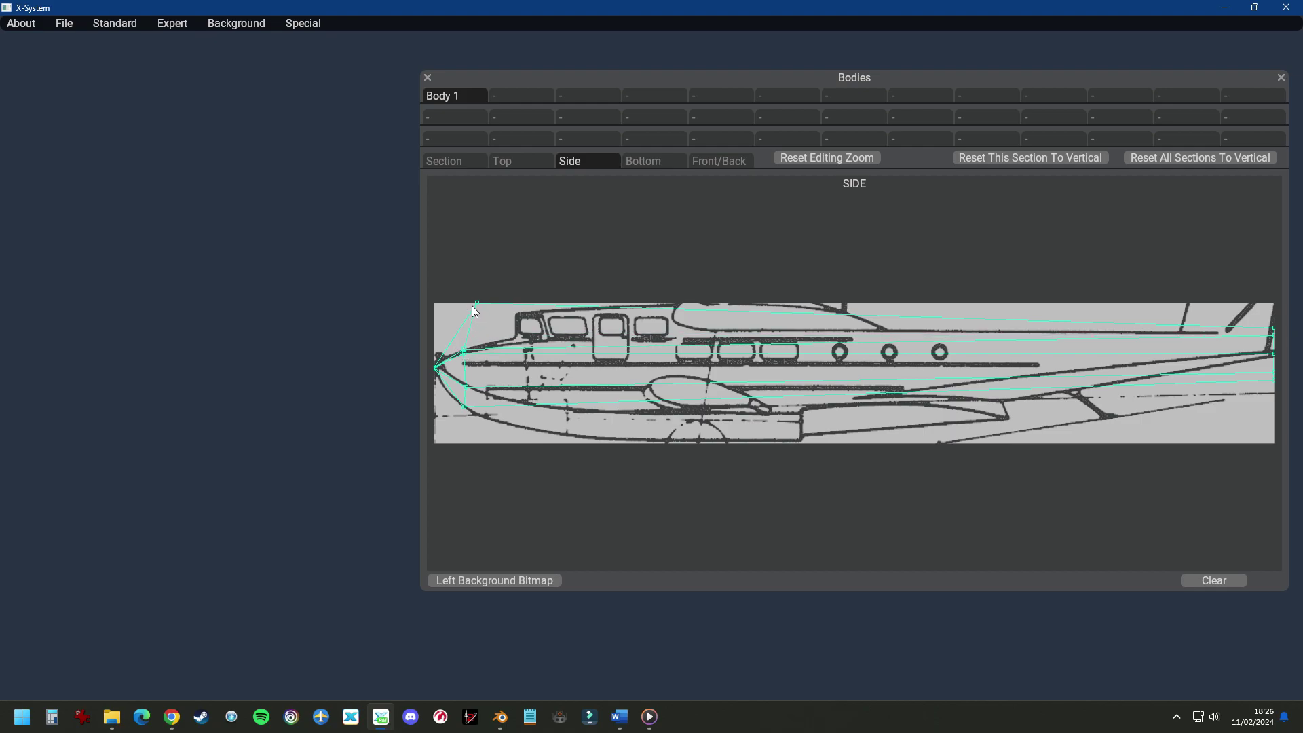
left_click_drag(477, 306, 465, 353)
left_click(454, 163)
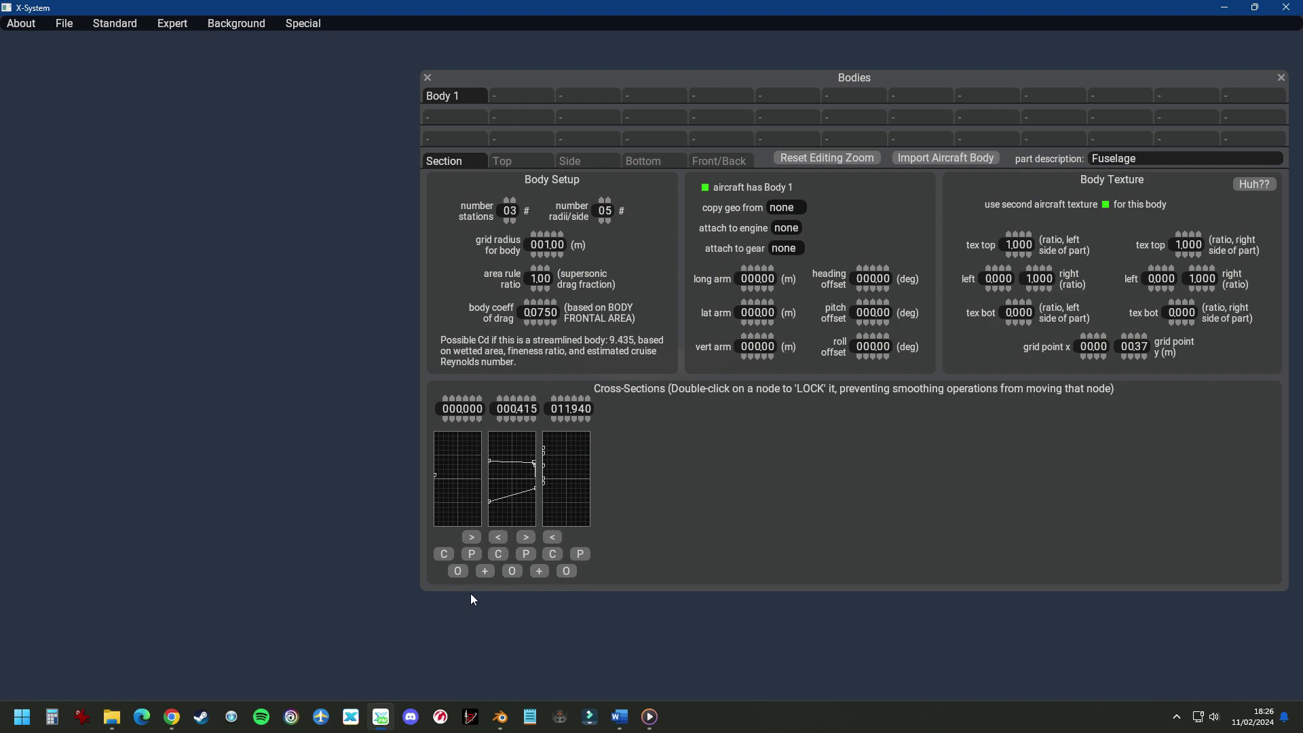
left_click(541, 571)
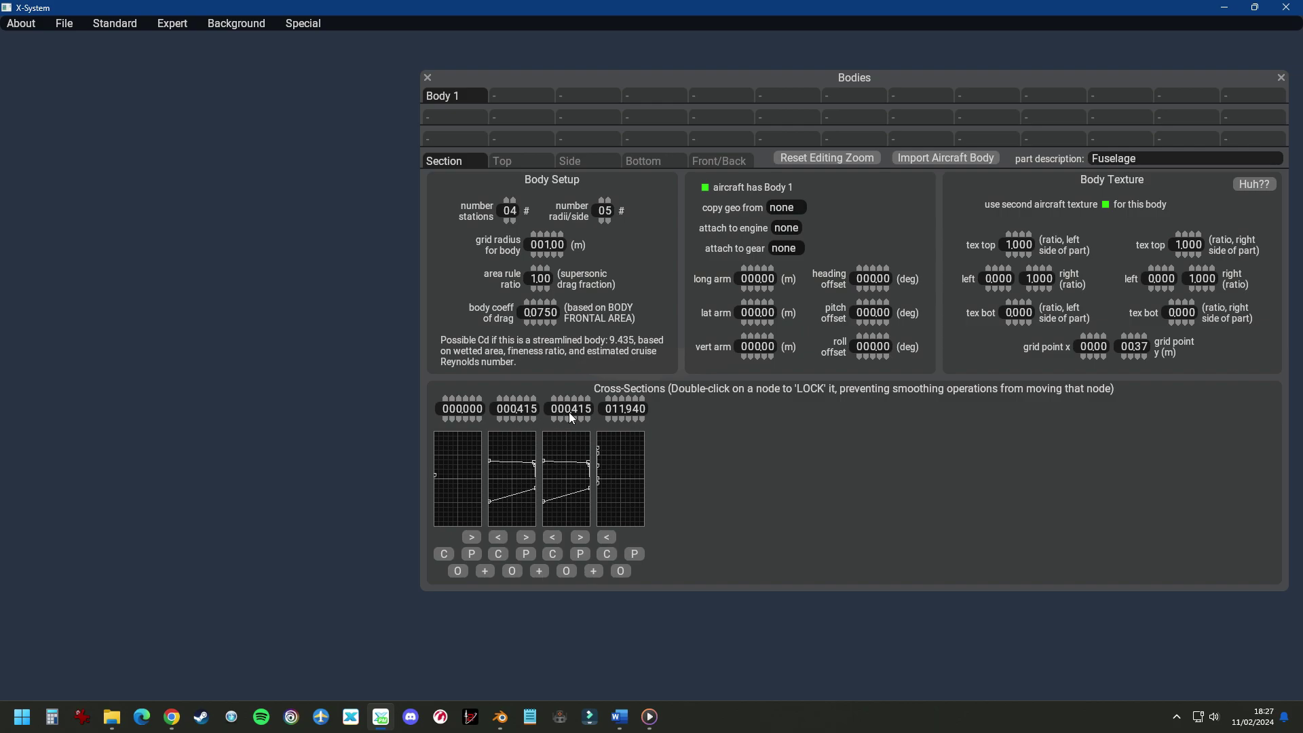
type("1500")
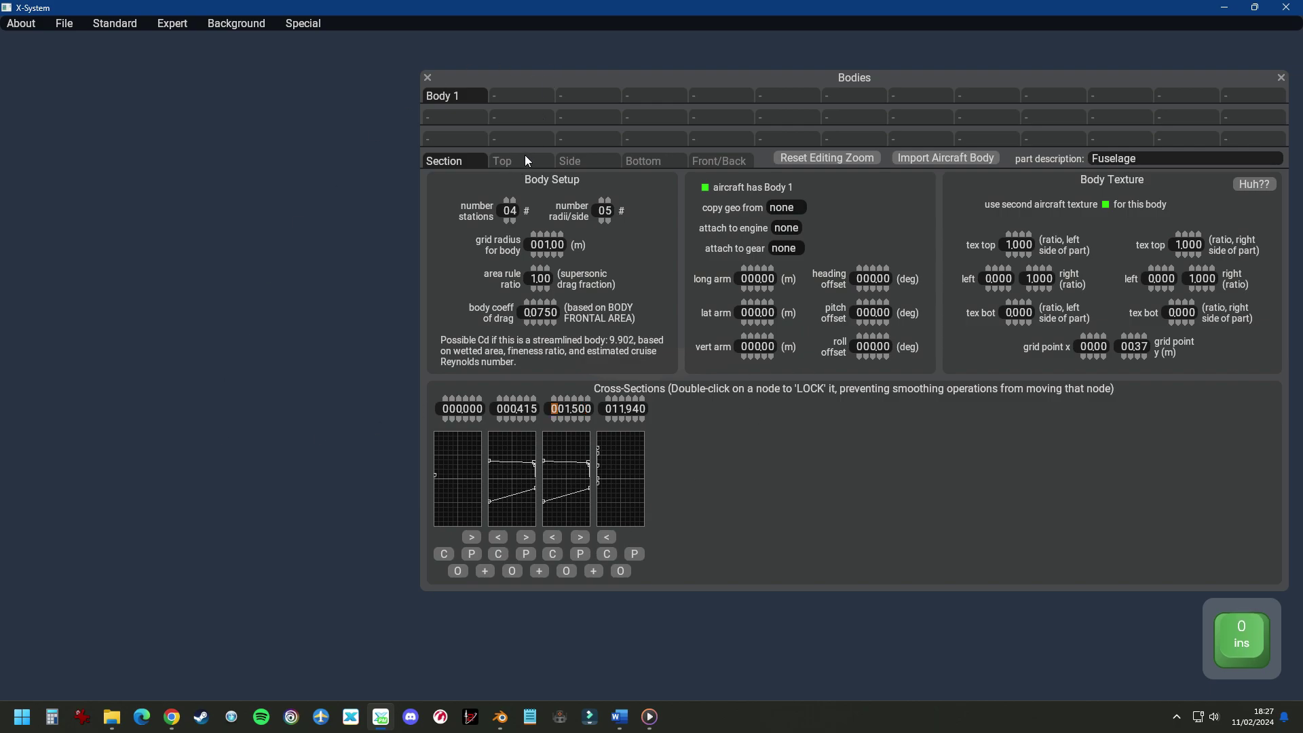
Fit the bottom and top nodes of the station at 1.500 to the fuselage outline in the side view
left_click(574, 163)
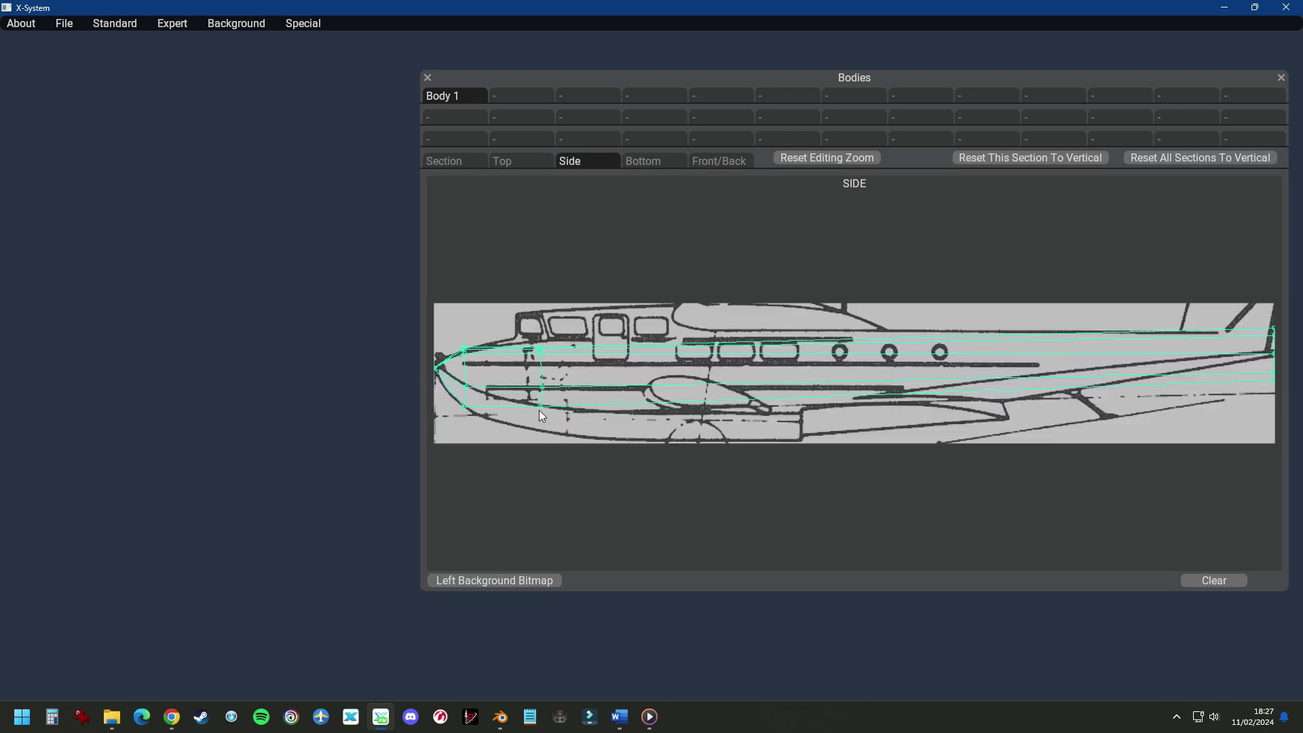
mouse_move(540, 408)
left_mouse_down()
mouse_move(538, 430)
mouse_move(539, 407)
left_mouse_up()
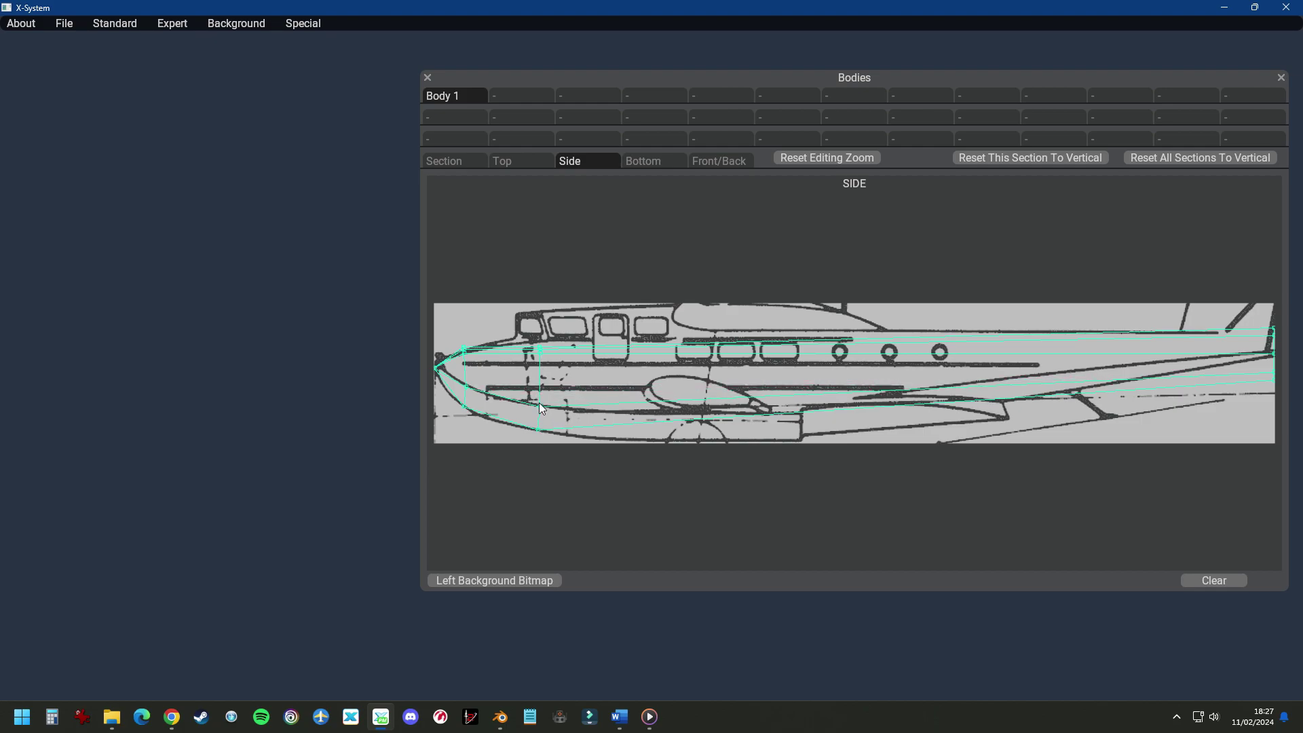
left_click_drag(536, 348, 540, 340)
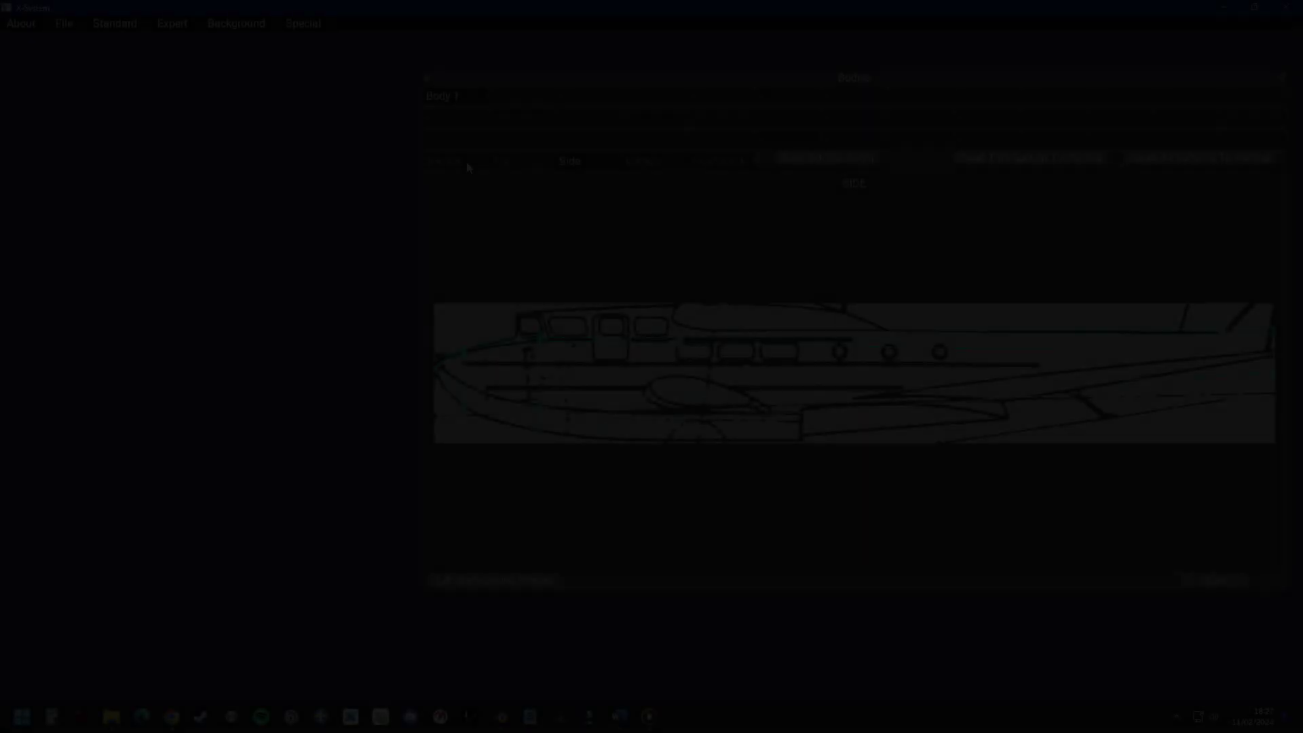
left_click(466, 161)
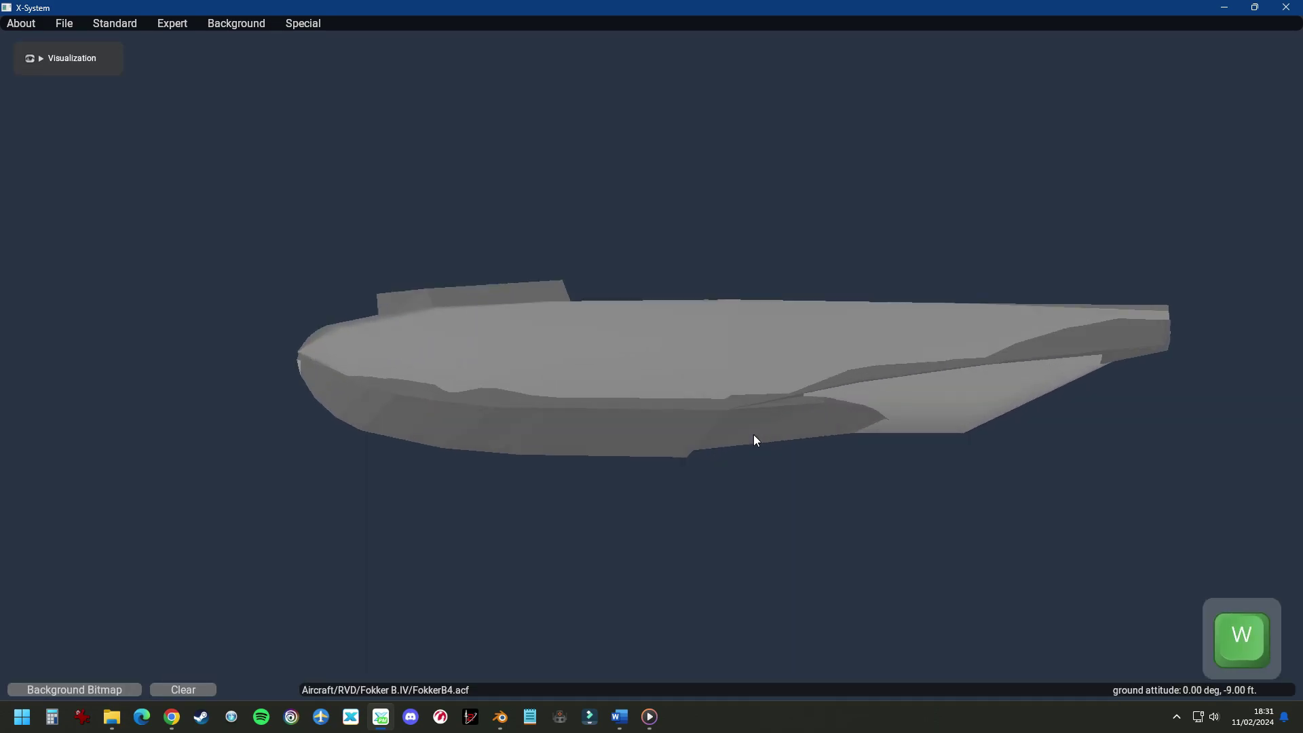
Examine the shaped fuselage body in the 3D view and its outline against the side drawing
key("d")
key("a")
left_click(113, 24)
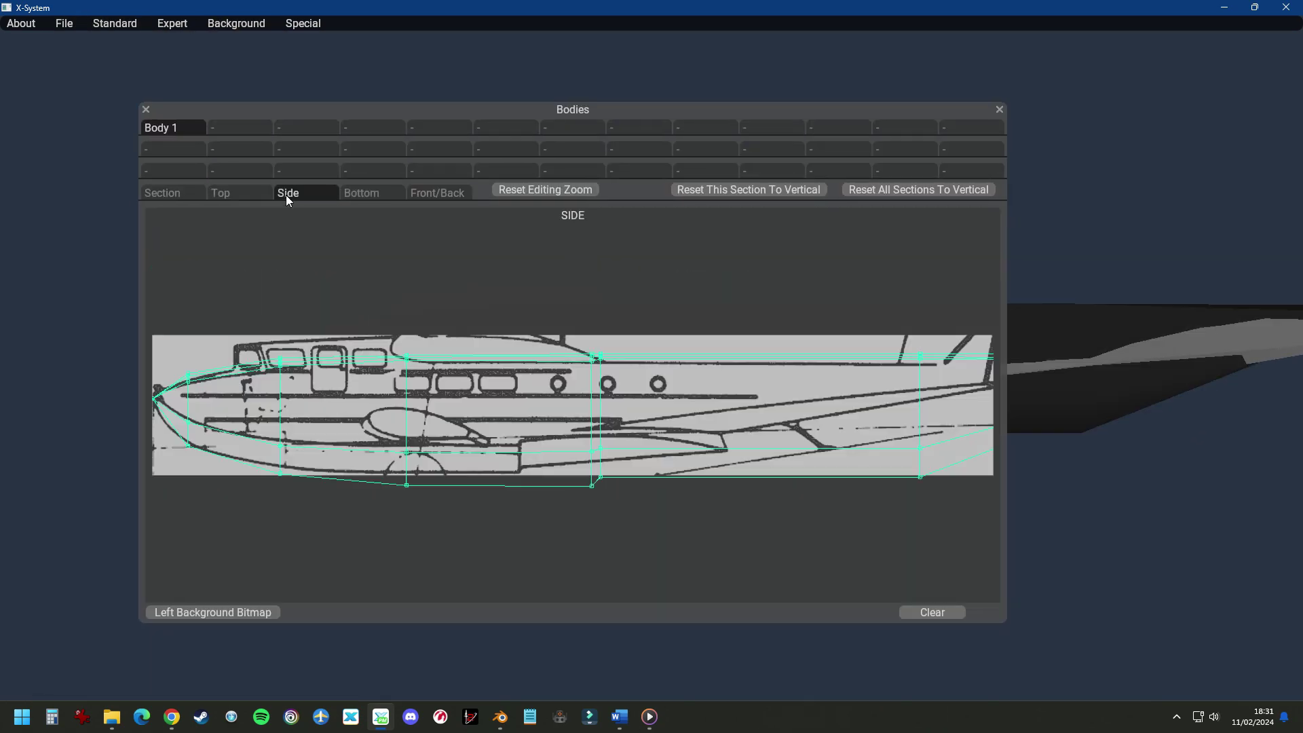
key("s")
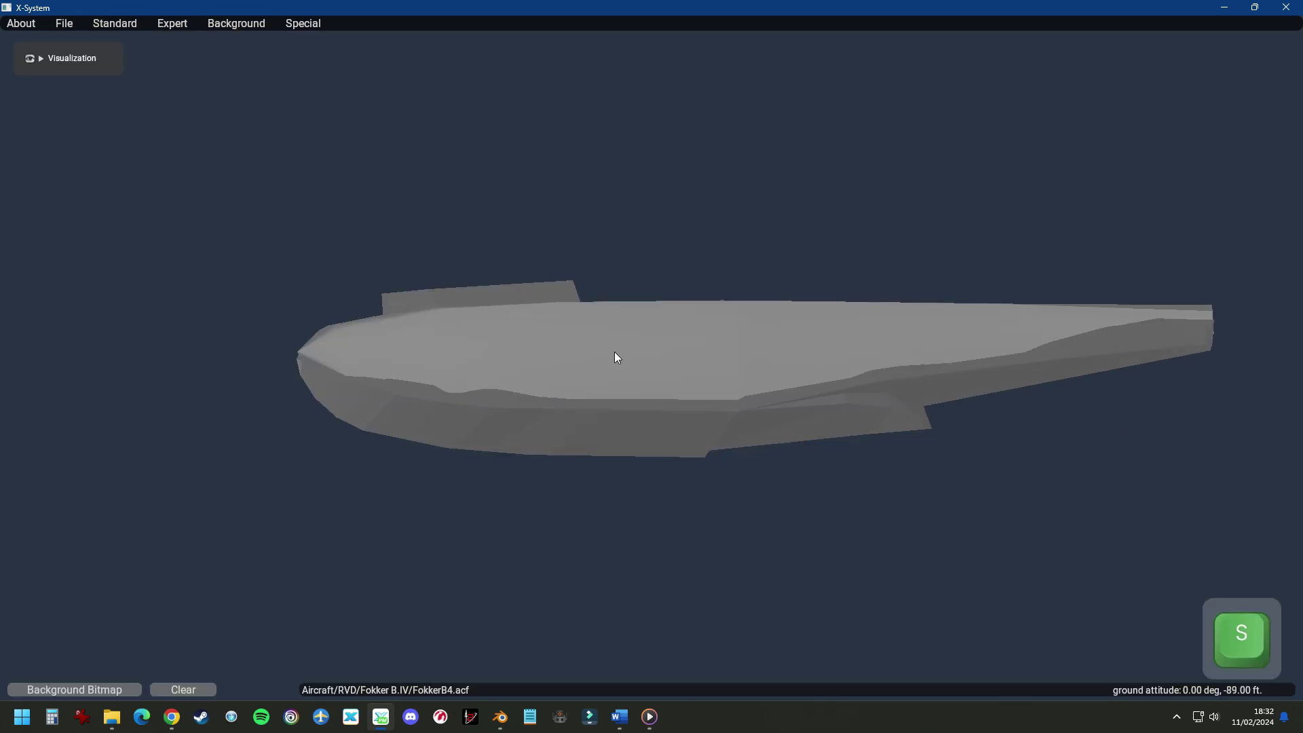
key("s")
key("w")
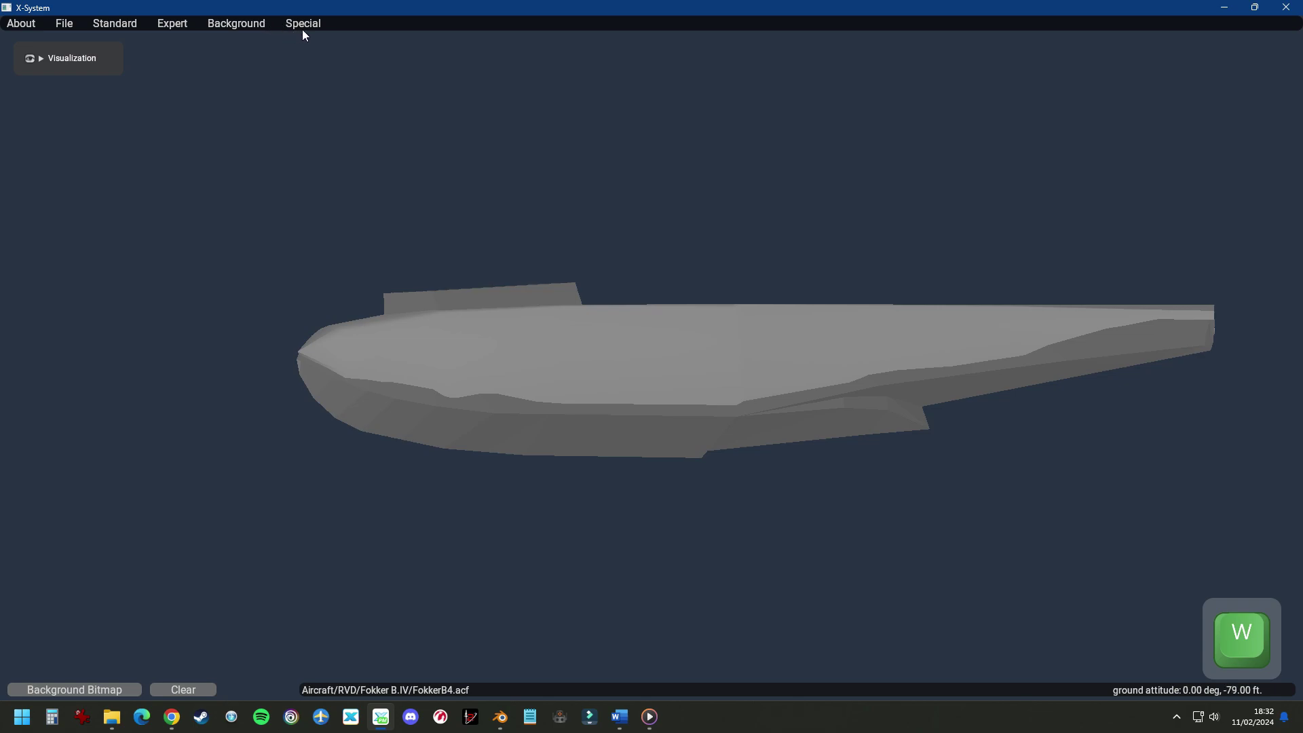
Display the aircraft as a wireframe and examine from several angles how the body lines up with the fuselage object
key("space")
key("w")
key("s")
key("s")
key("w")
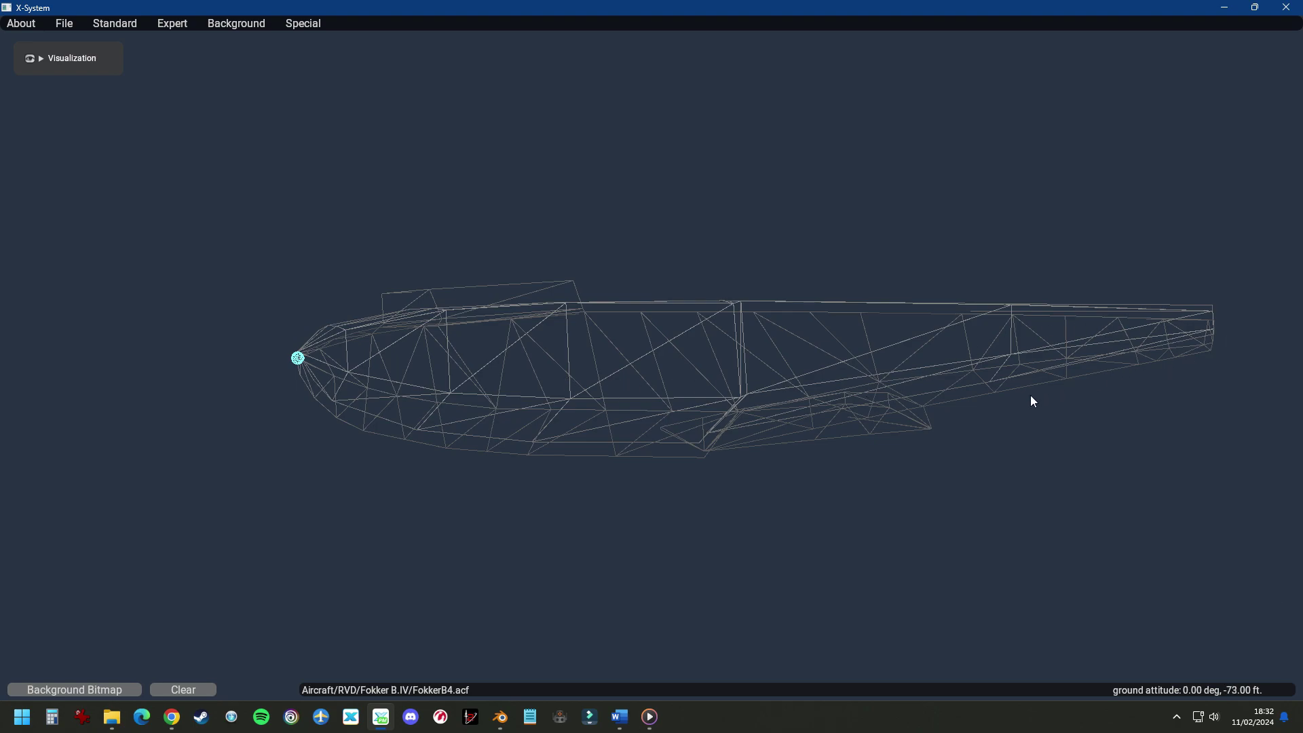
key("a")
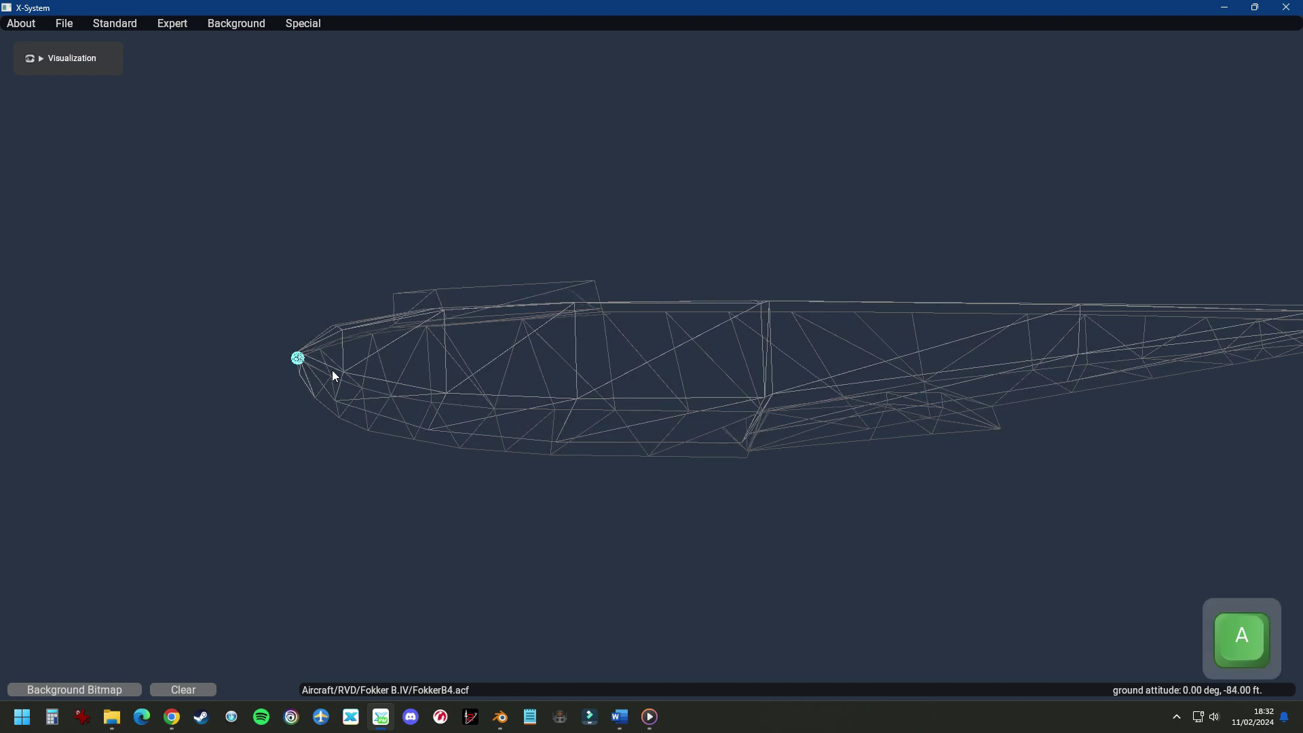
key("d")
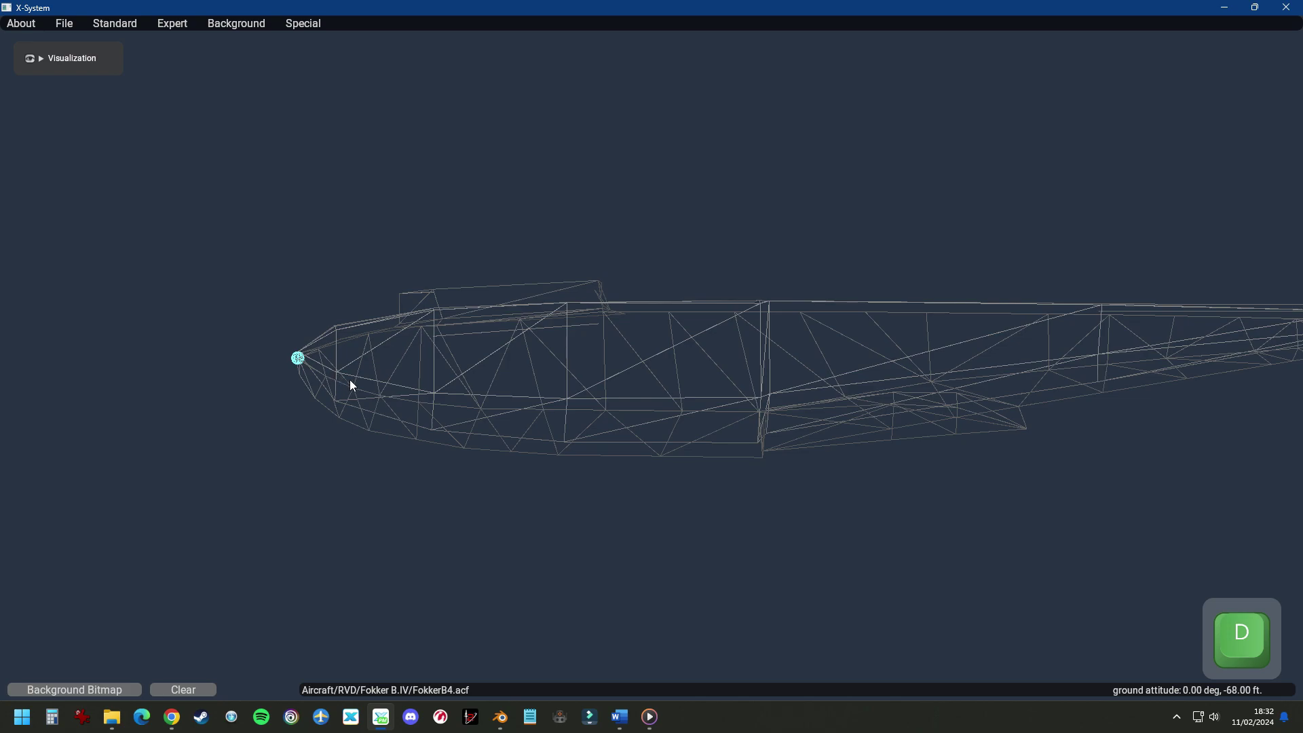
key("d")
key("a")
key("w")
key("s")
Open the object settings, try a vertical arm of -1.00 for fuselage.obj, and set it to -0.10
left_click(65, 24)
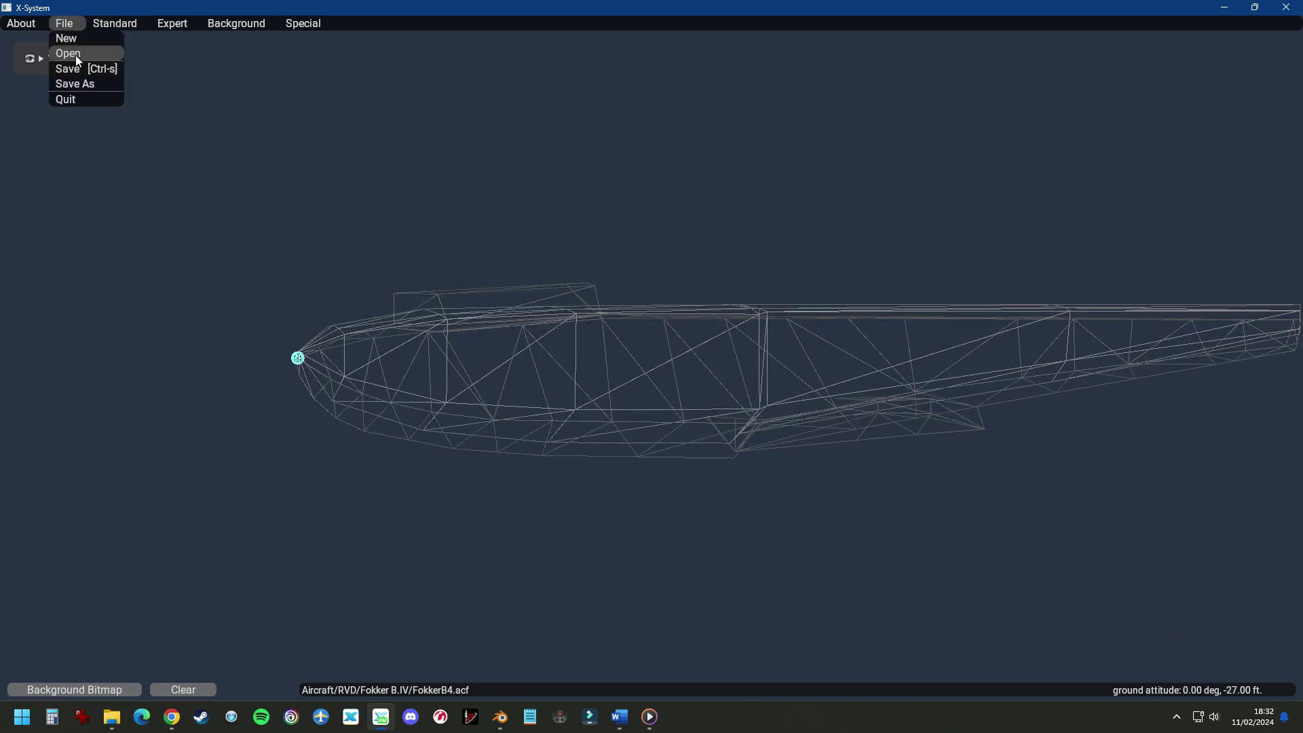
left_click(115, 23)
left_click(116, 203)
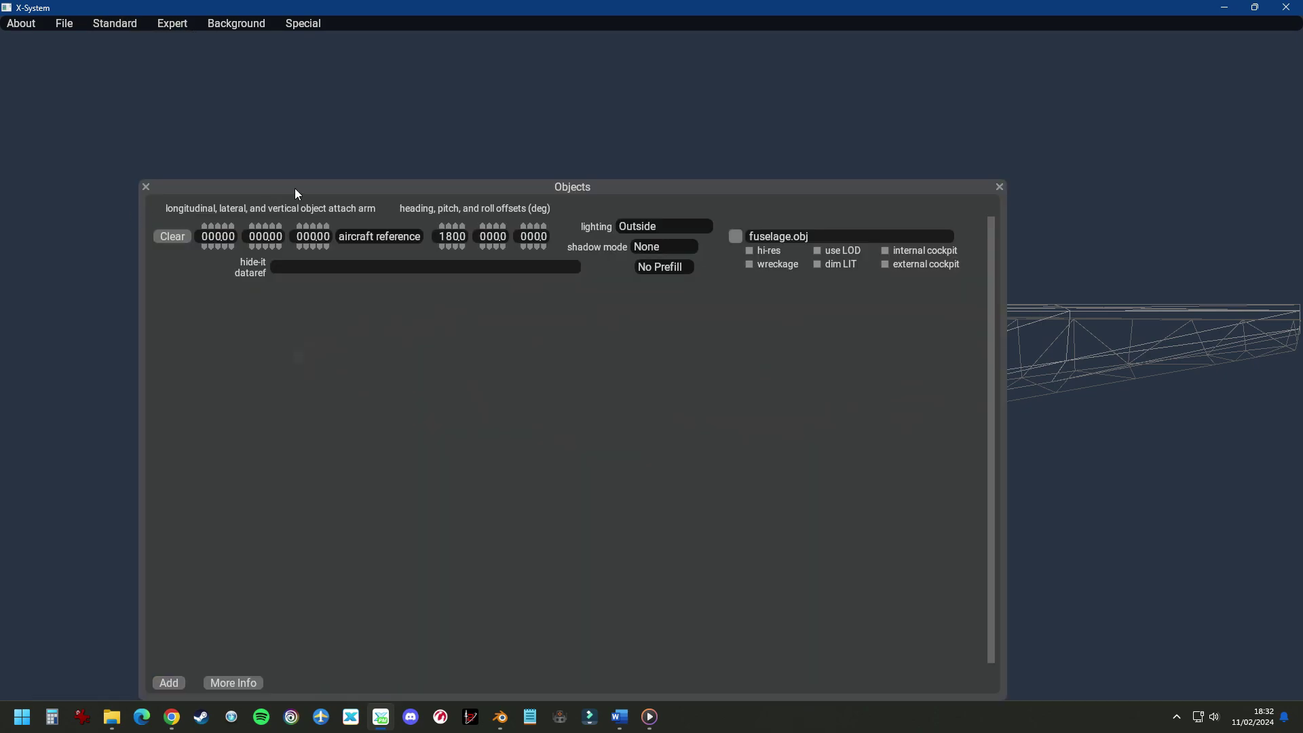
left_click_drag(297, 194, 557, 640)
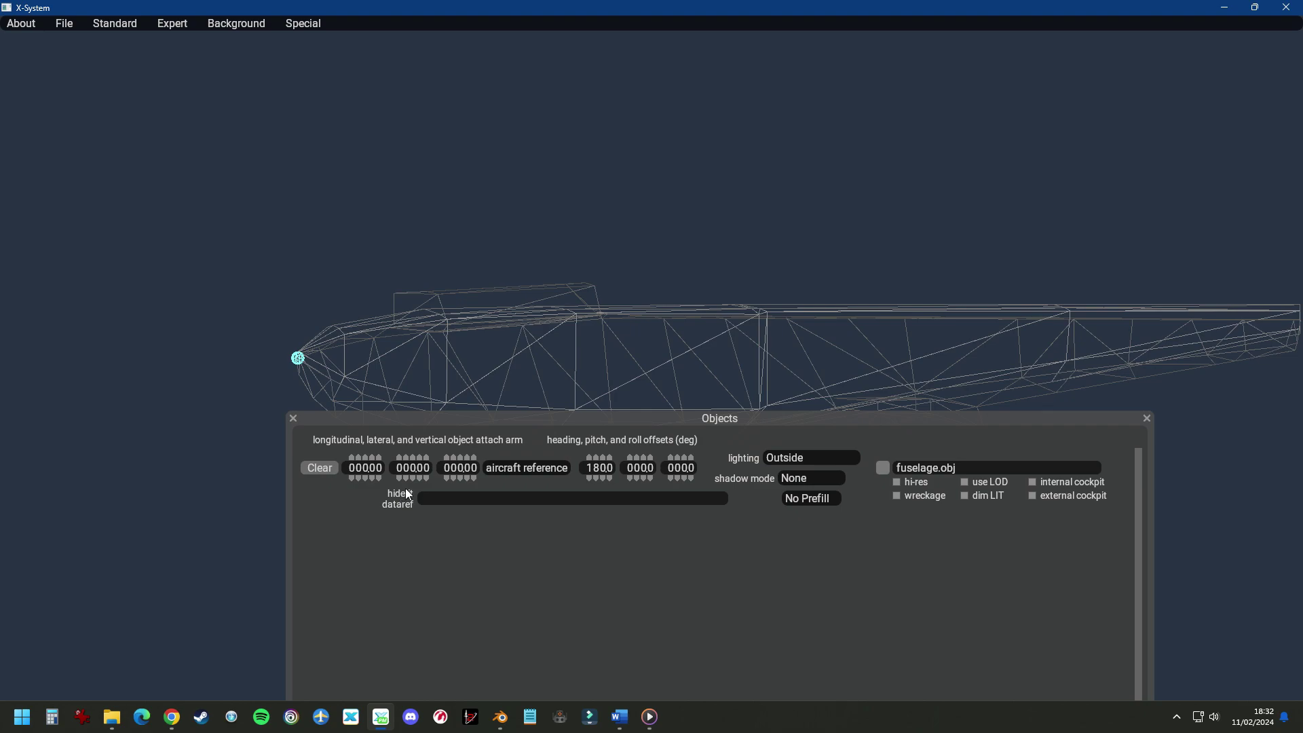
left_click(461, 479)
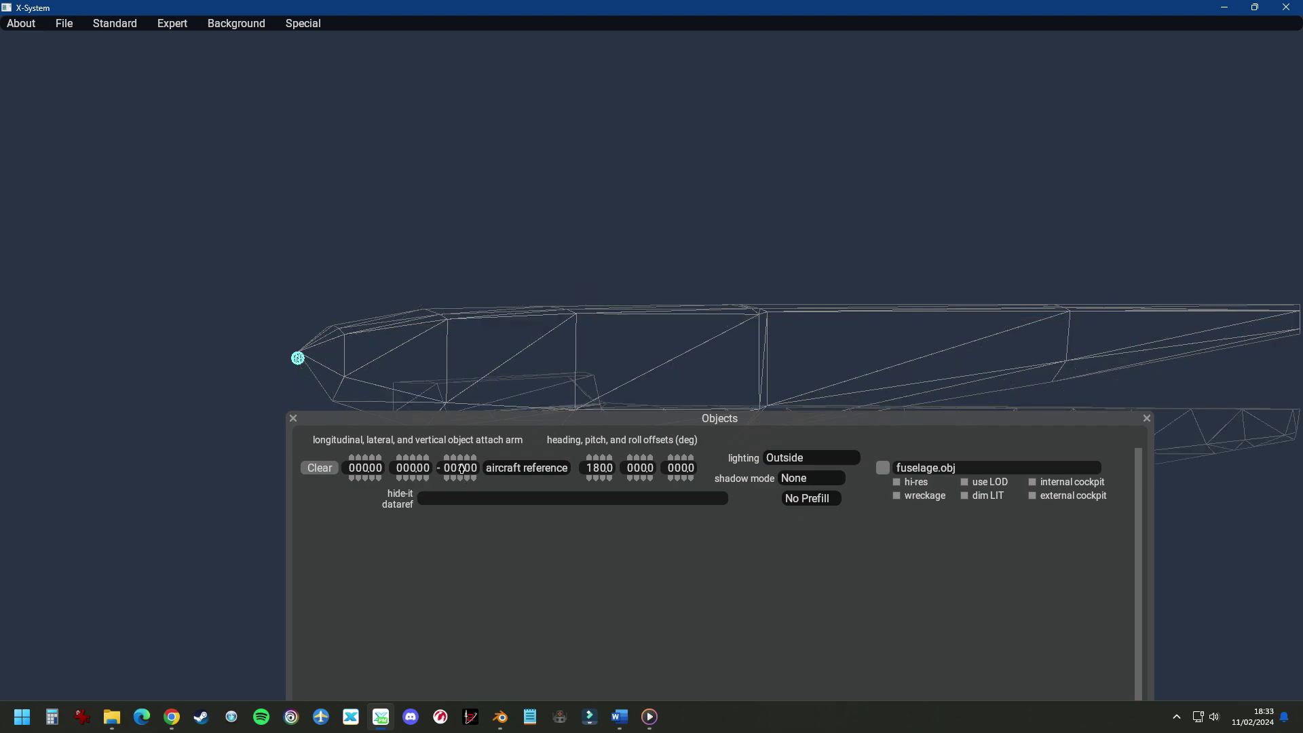
left_click(462, 467)
left_click(468, 482)
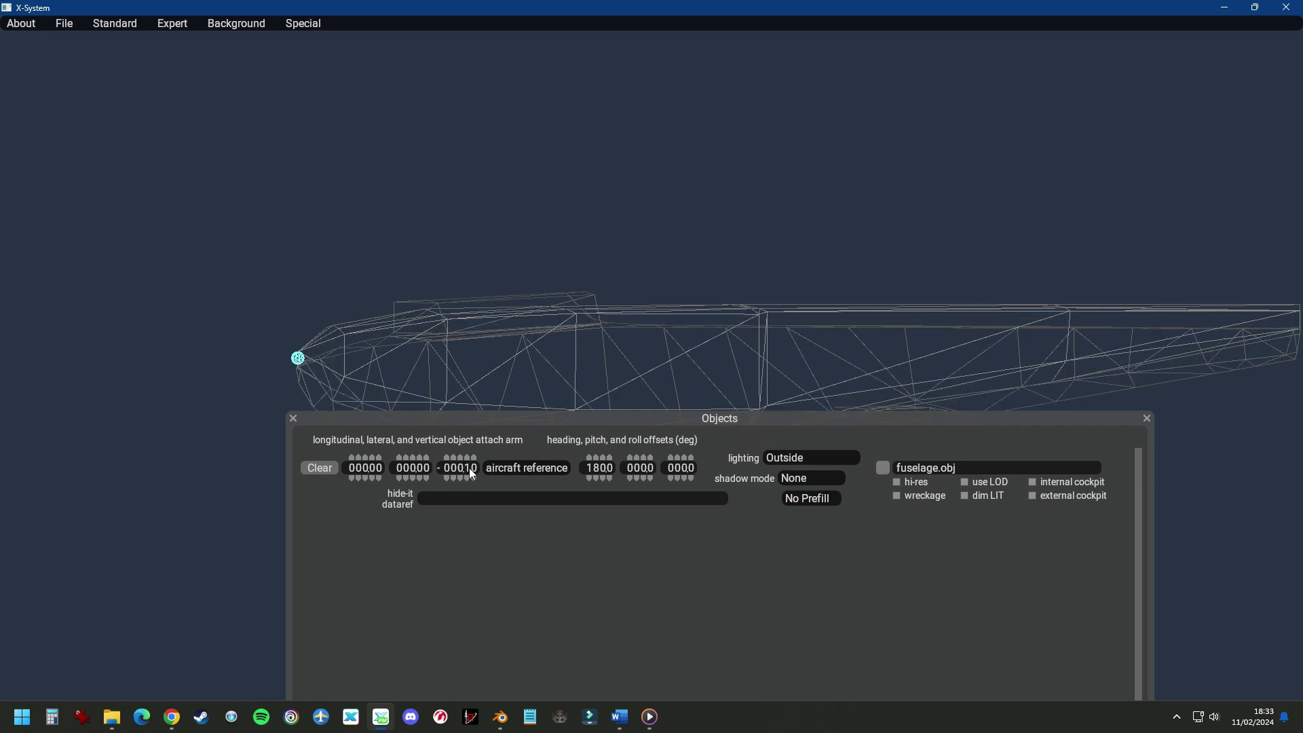
Raise fuselage.obj's vertical arm in 0.01 increments to align the object with the body wireframe
left_click(474, 458)
left_click(474, 458)
left_click(475, 457)
left_click(475, 457)
left_click(475, 457)
left_click(474, 458)
left_click(474, 457)
left_click(474, 458)
left_click(474, 458)
left_click(474, 458)
left_click(474, 458)
left_click(475, 457)
left_click(475, 459)
left_click(474, 459)
left_click(475, 459)
left_click(474, 459)
left_click(474, 459)
left_click(475, 459)
left_click(475, 459)
left_click(475, 459)
left_click(475, 459)
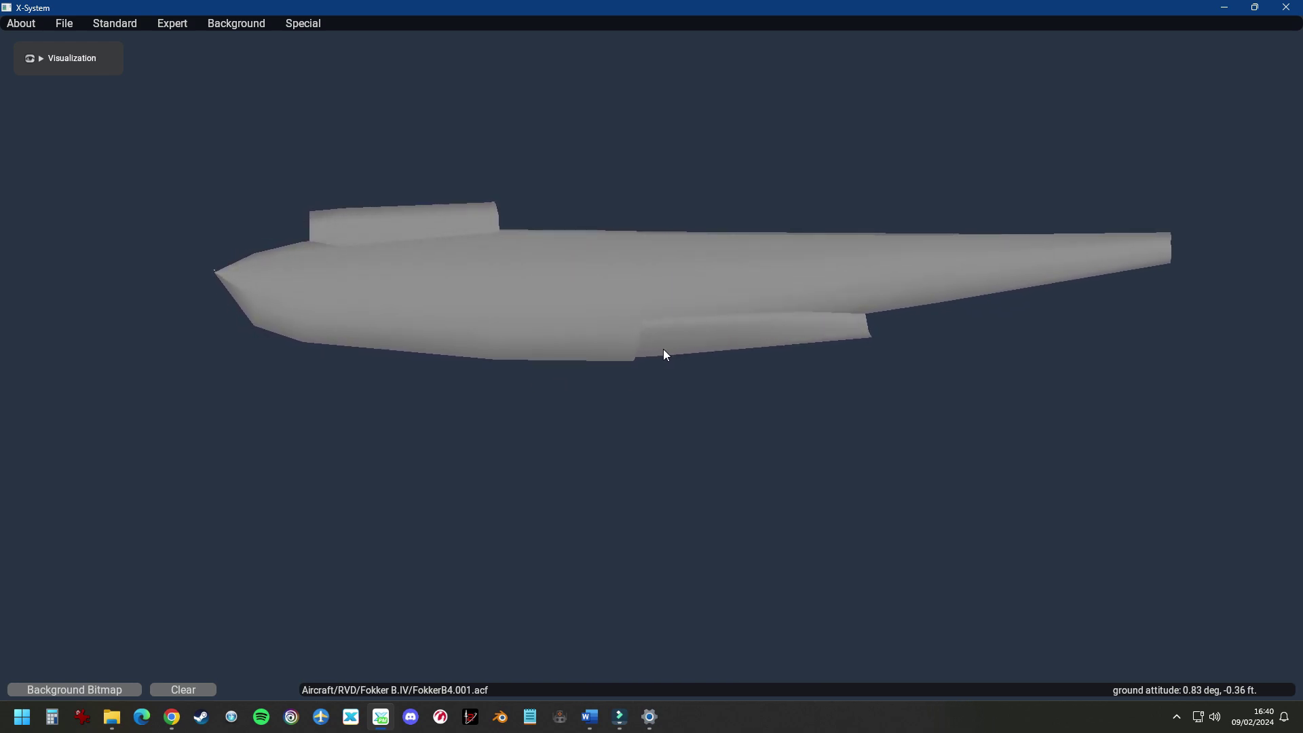
Open the body settings and give Body 2 the part description cockpit
left_click(118, 27)
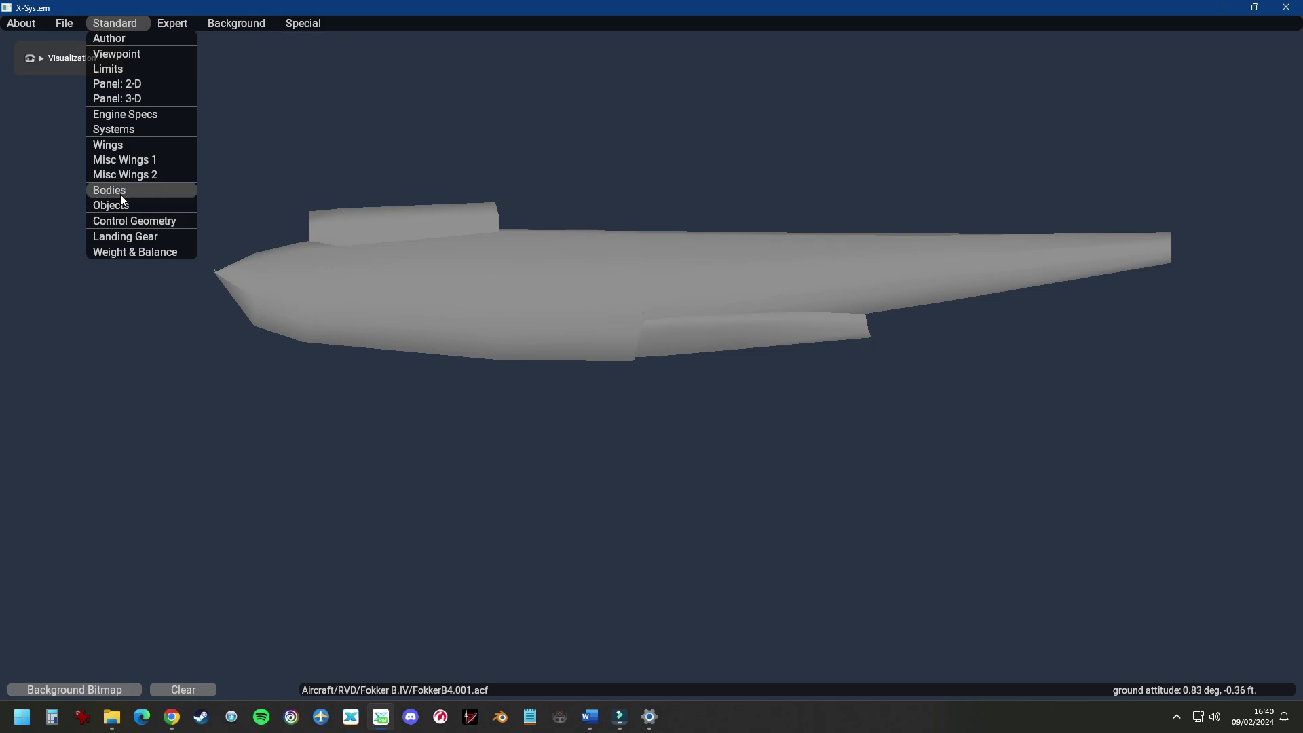
left_click(102, 190)
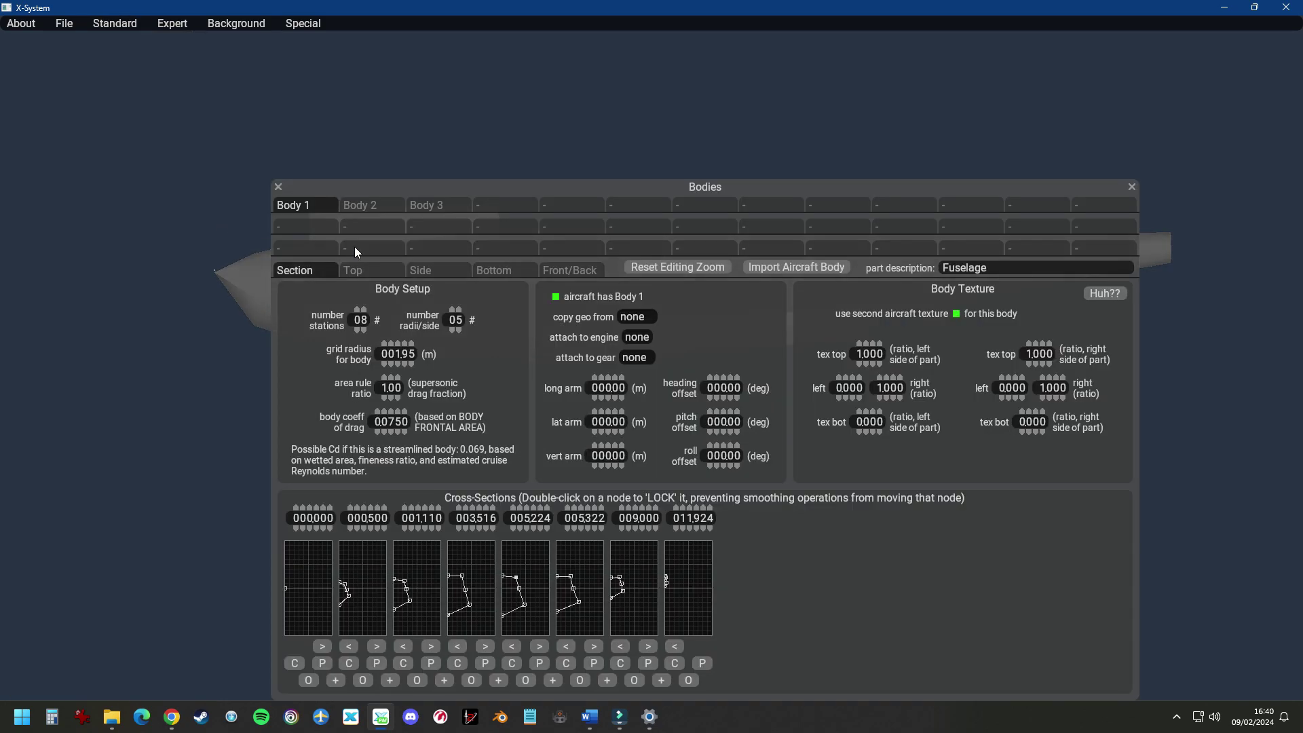
left_click(360, 204)
left_click_drag(499, 188, 592, 135)
left_click(1047, 219)
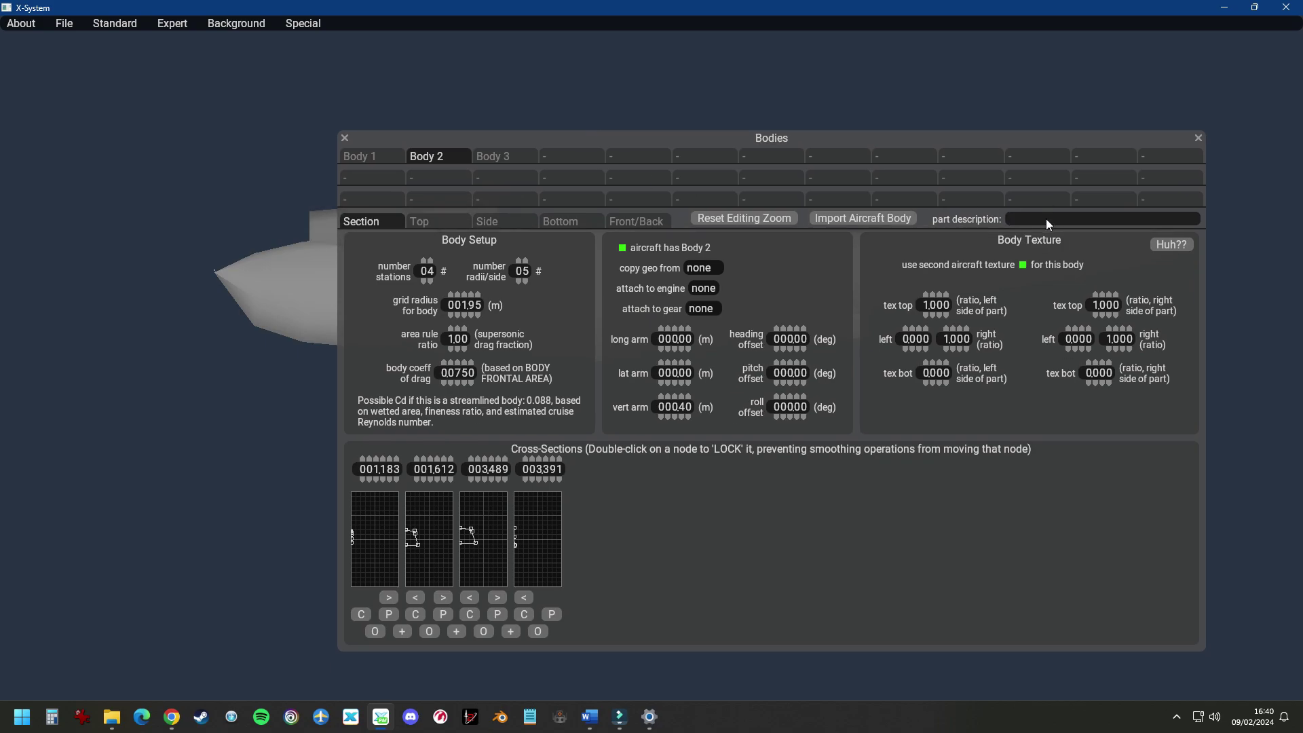
type("cockpit")
Give Body 3 the part description underwater
left_click(495, 156)
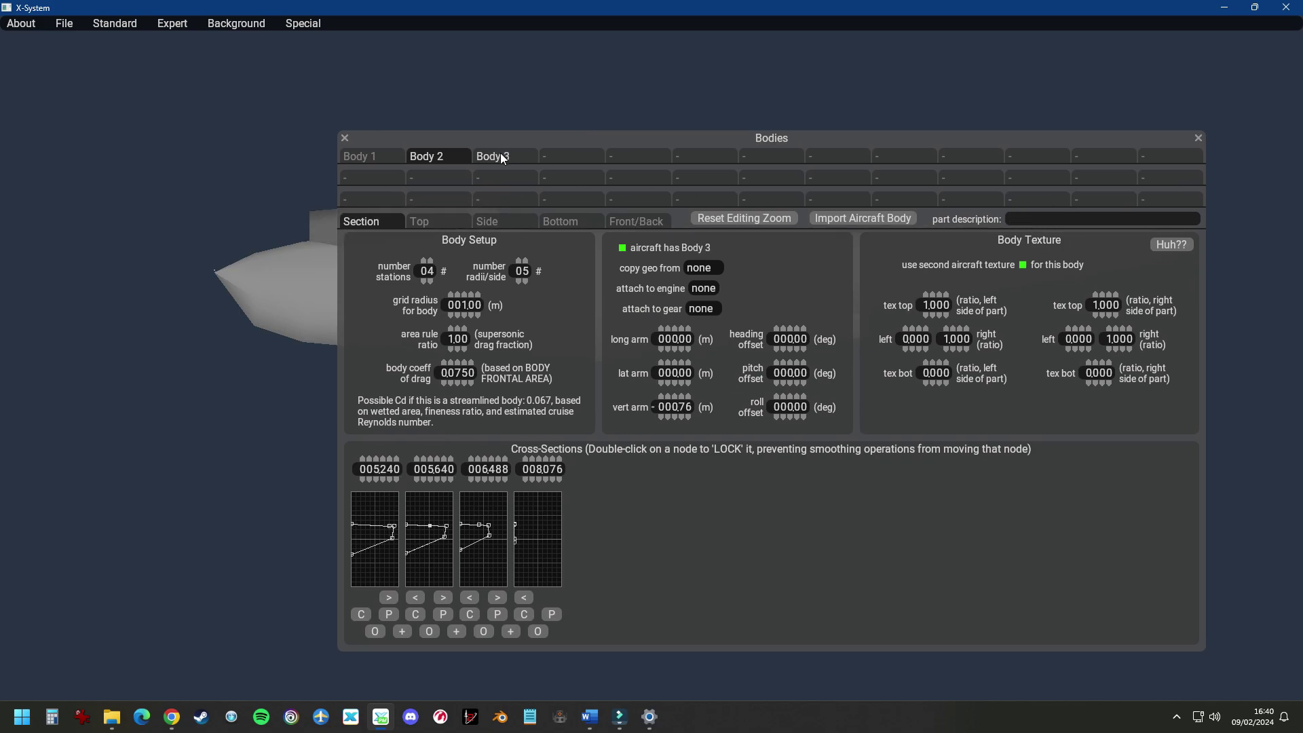
left_click(1079, 219)
type("underwater")
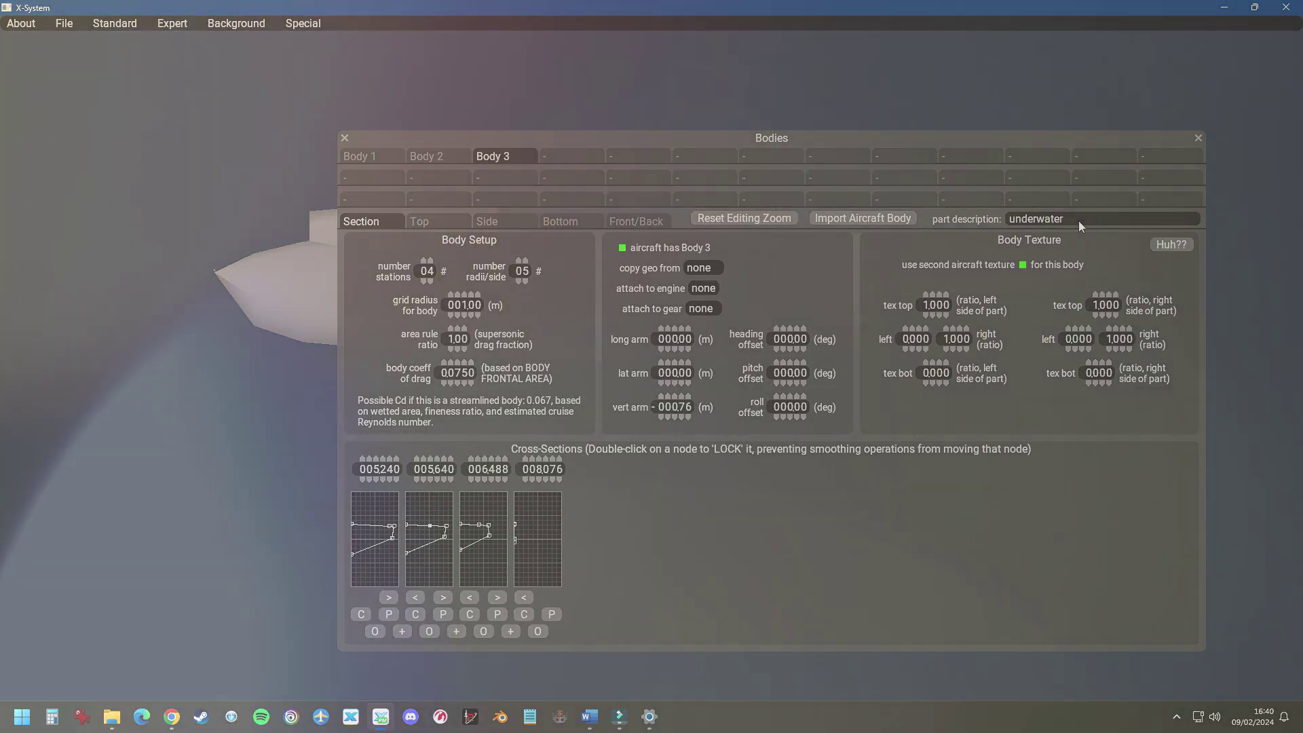